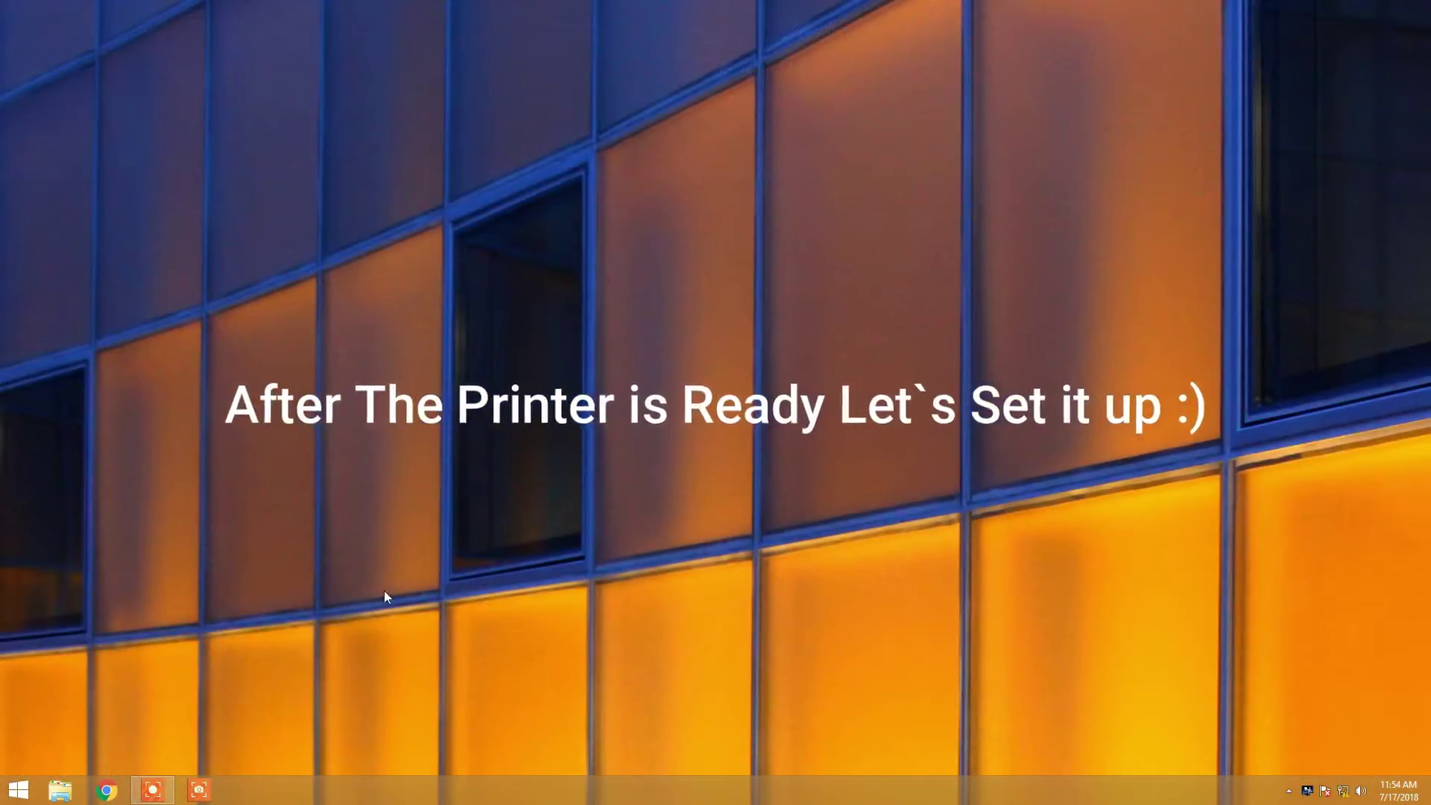
Examine the HP Officejet 7610 series fax entry under Other devices in Device Manager, and close the window.
right_click(18, 790)
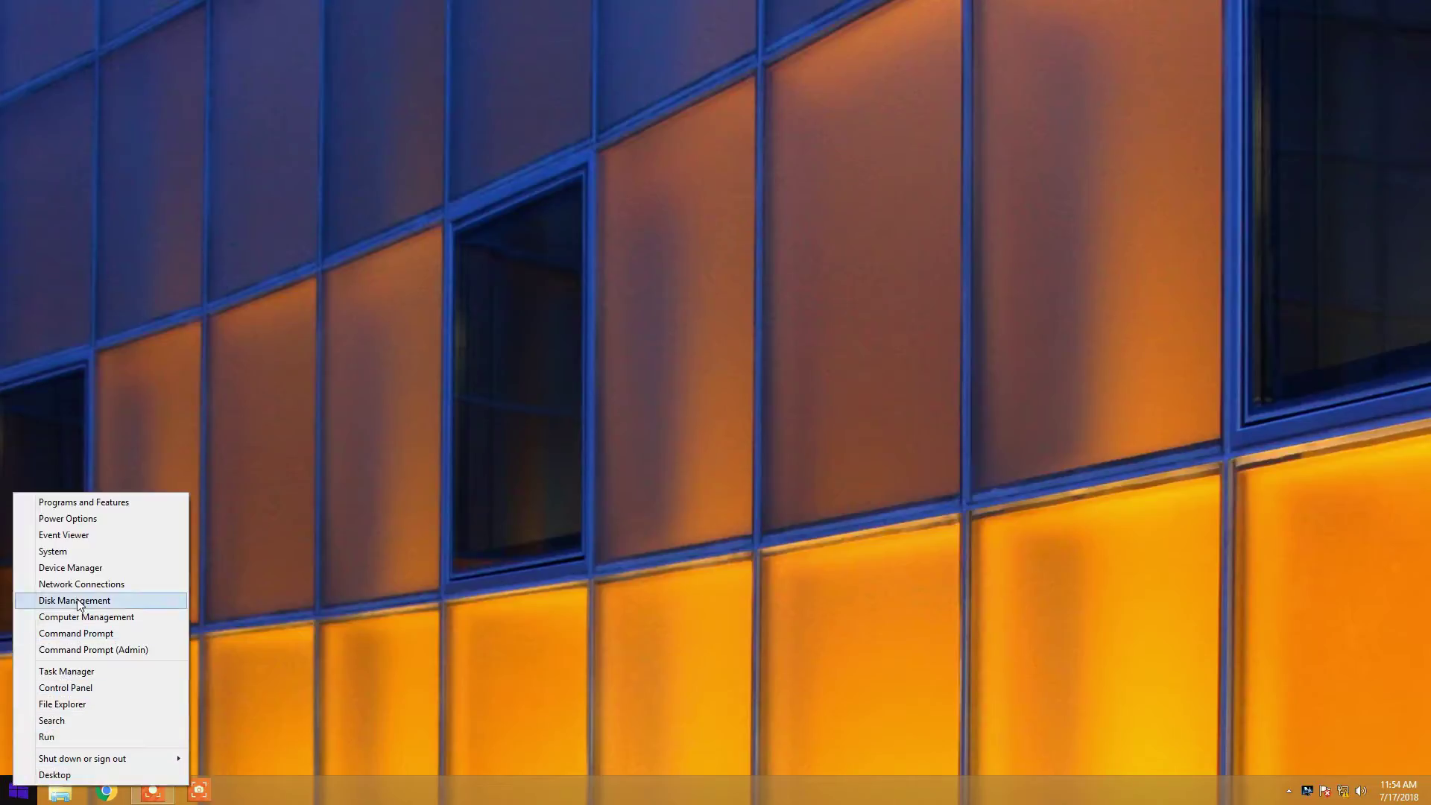
click(71, 567)
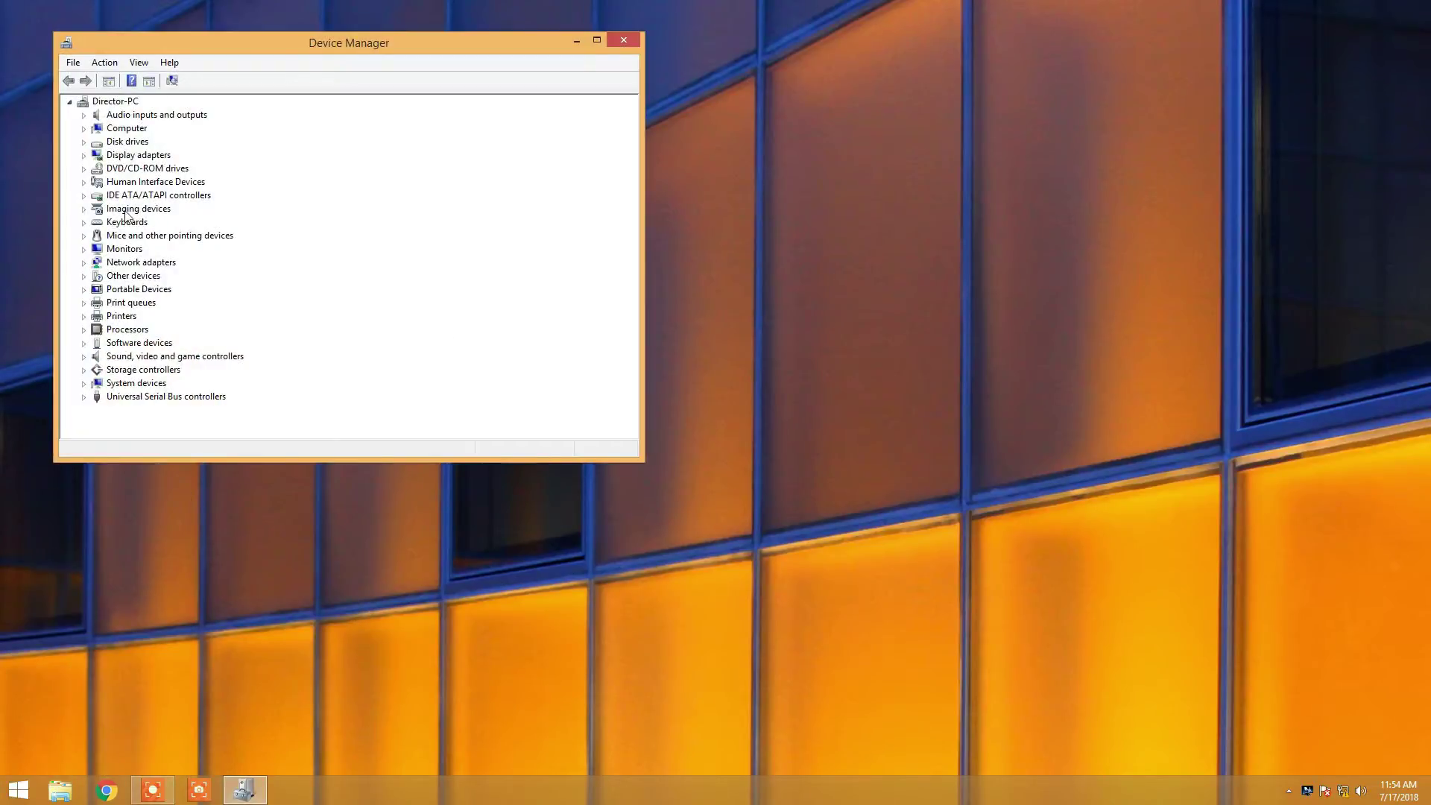
click(85, 275)
click(141, 289)
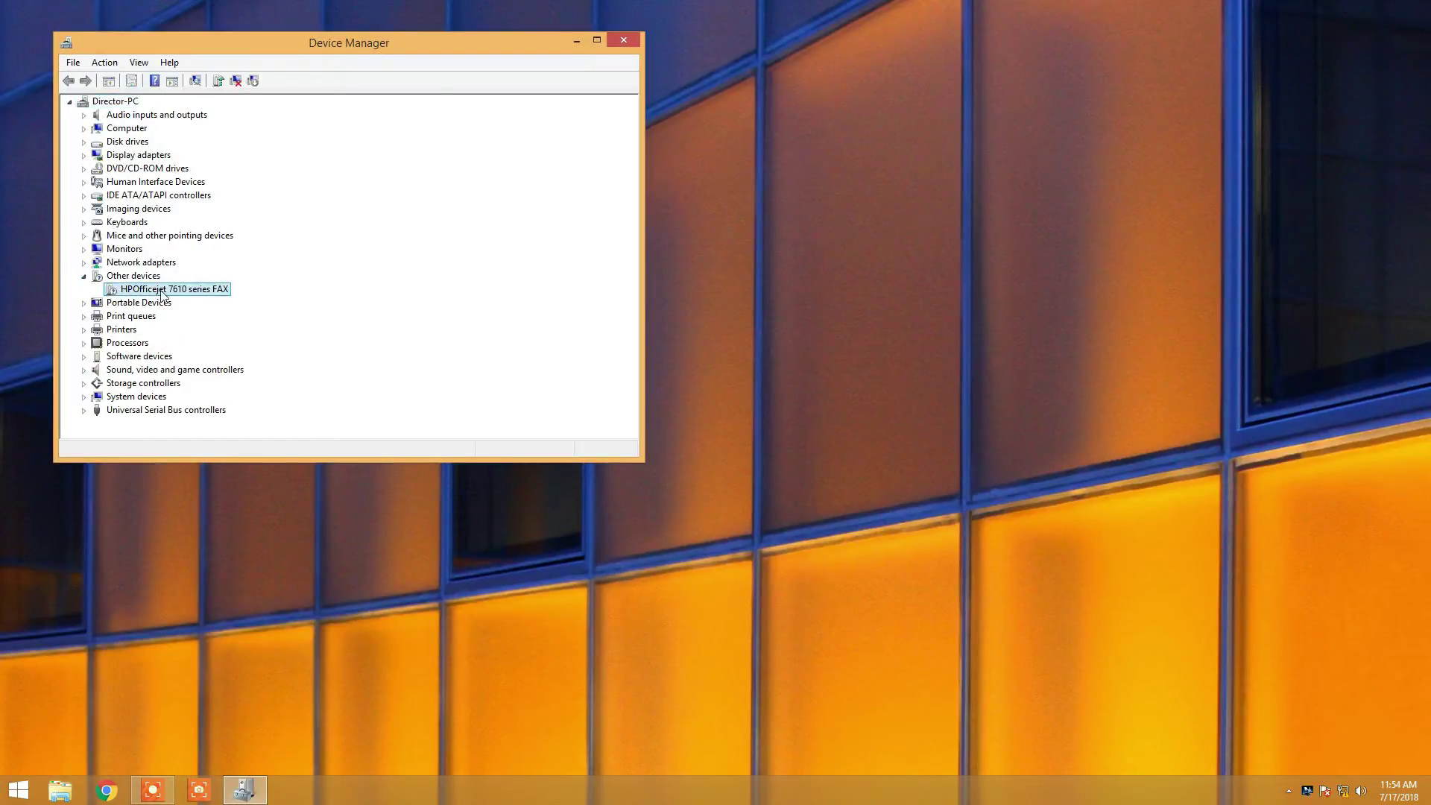
click(623, 40)
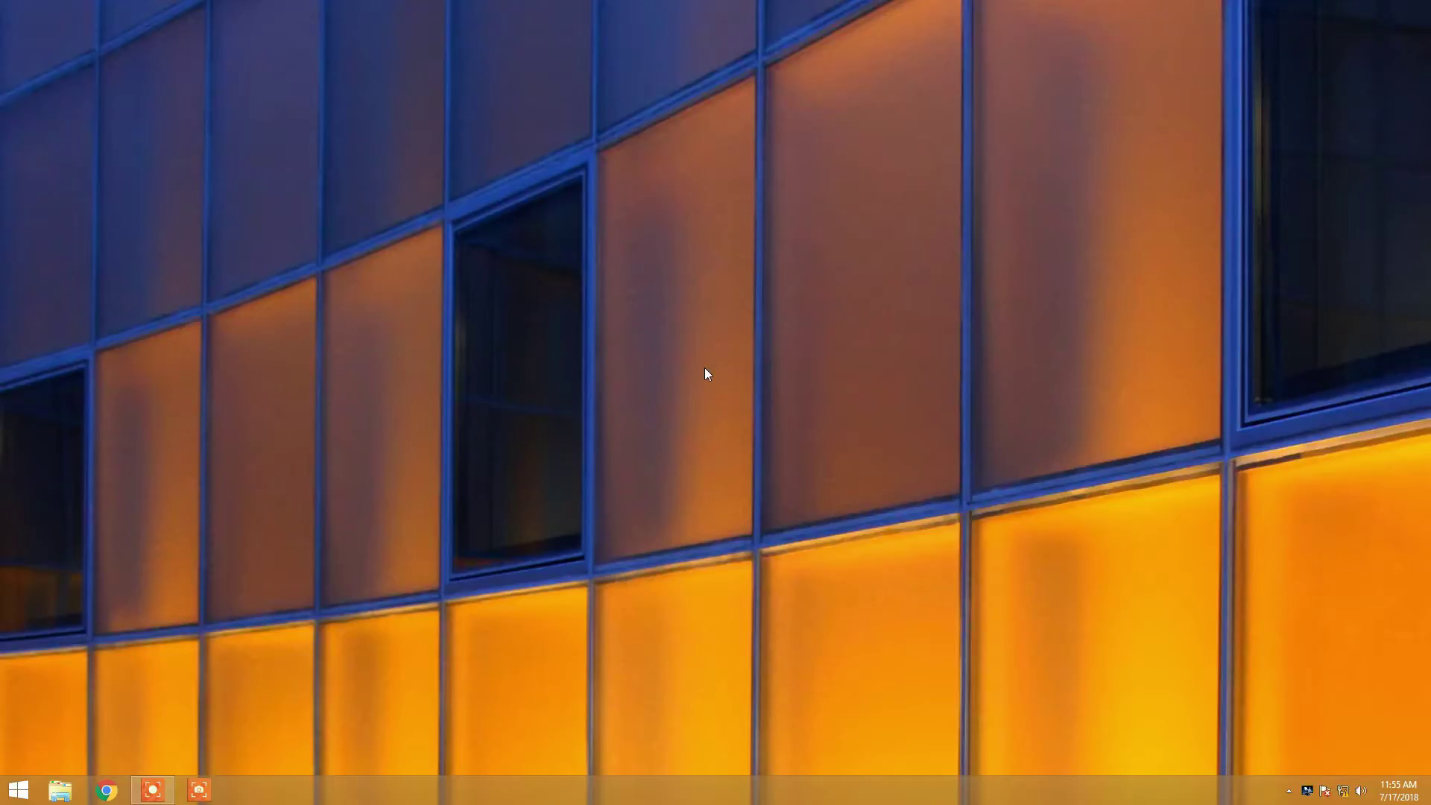
Launch the HP OJ7610 setup disc from DVD RW Drive (G:) and close the file browser.
key(super+e)
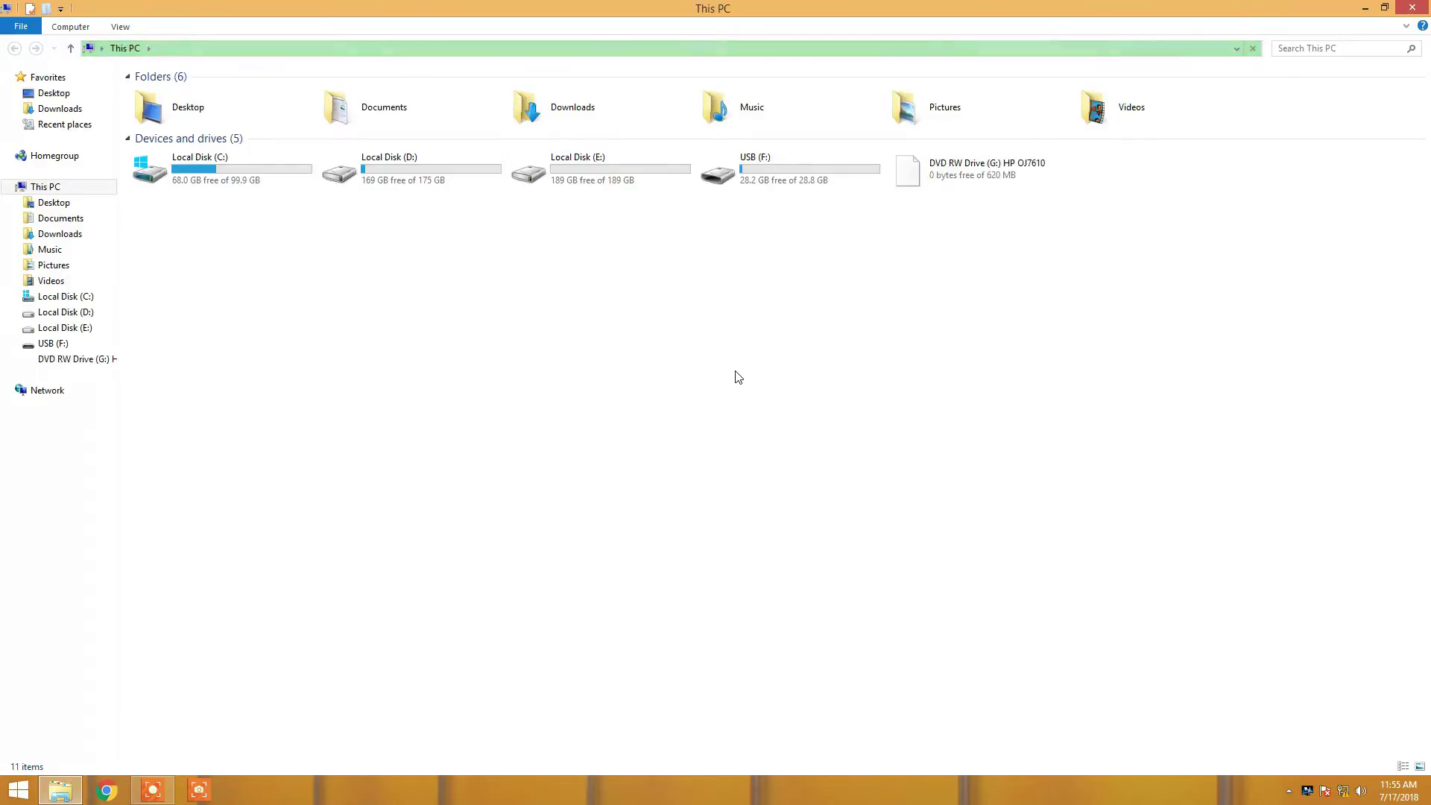
click(1004, 179)
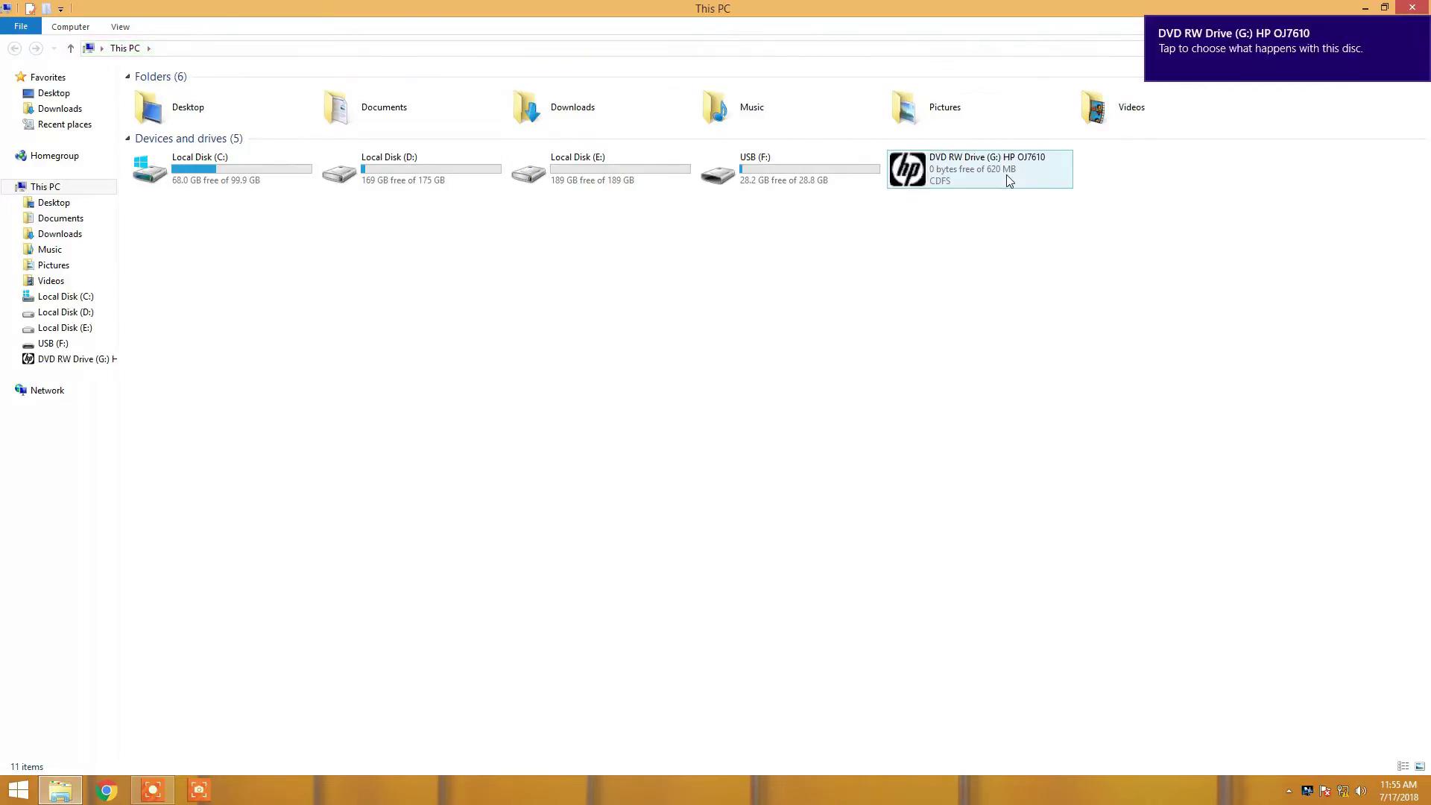
click(762, 432)
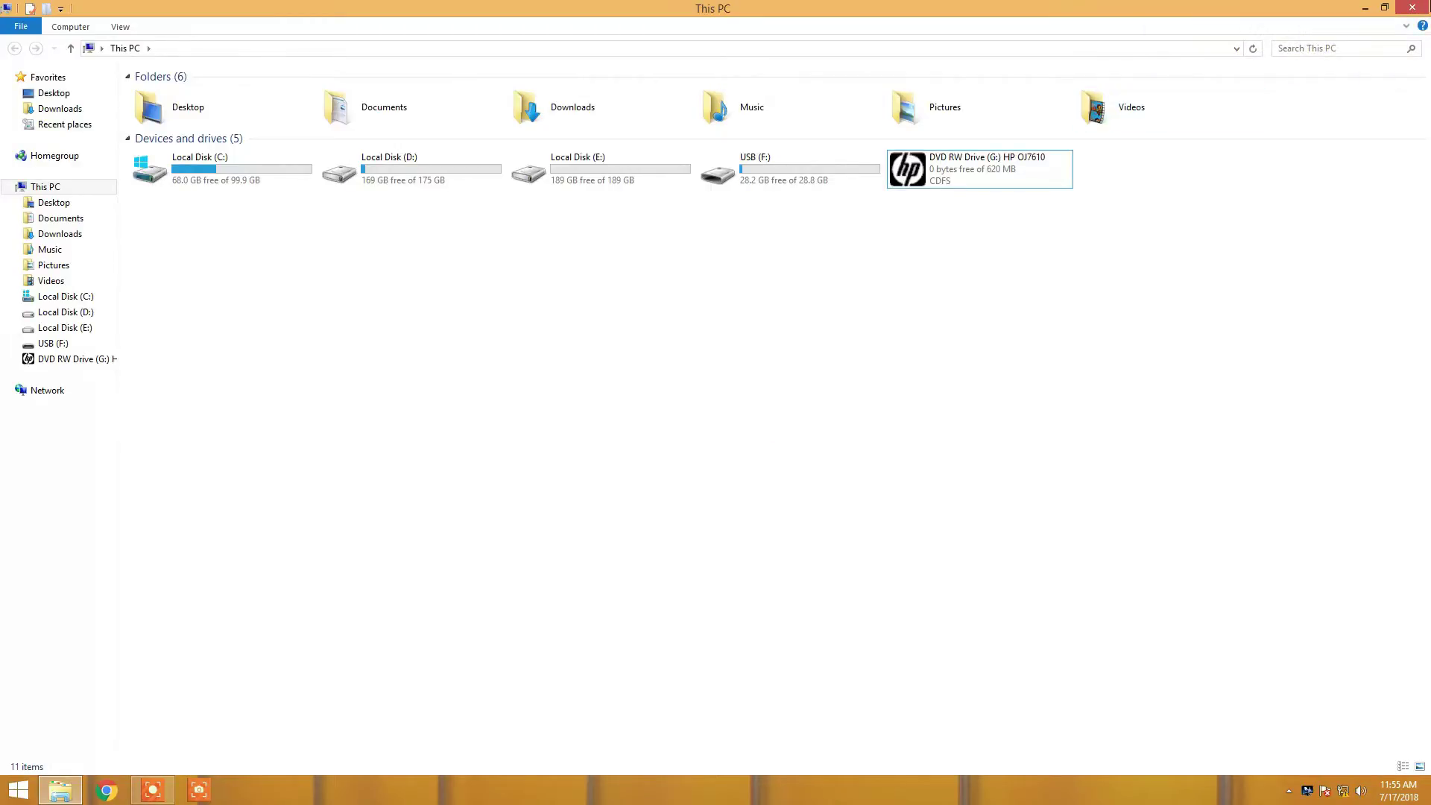
key(alt+F4)
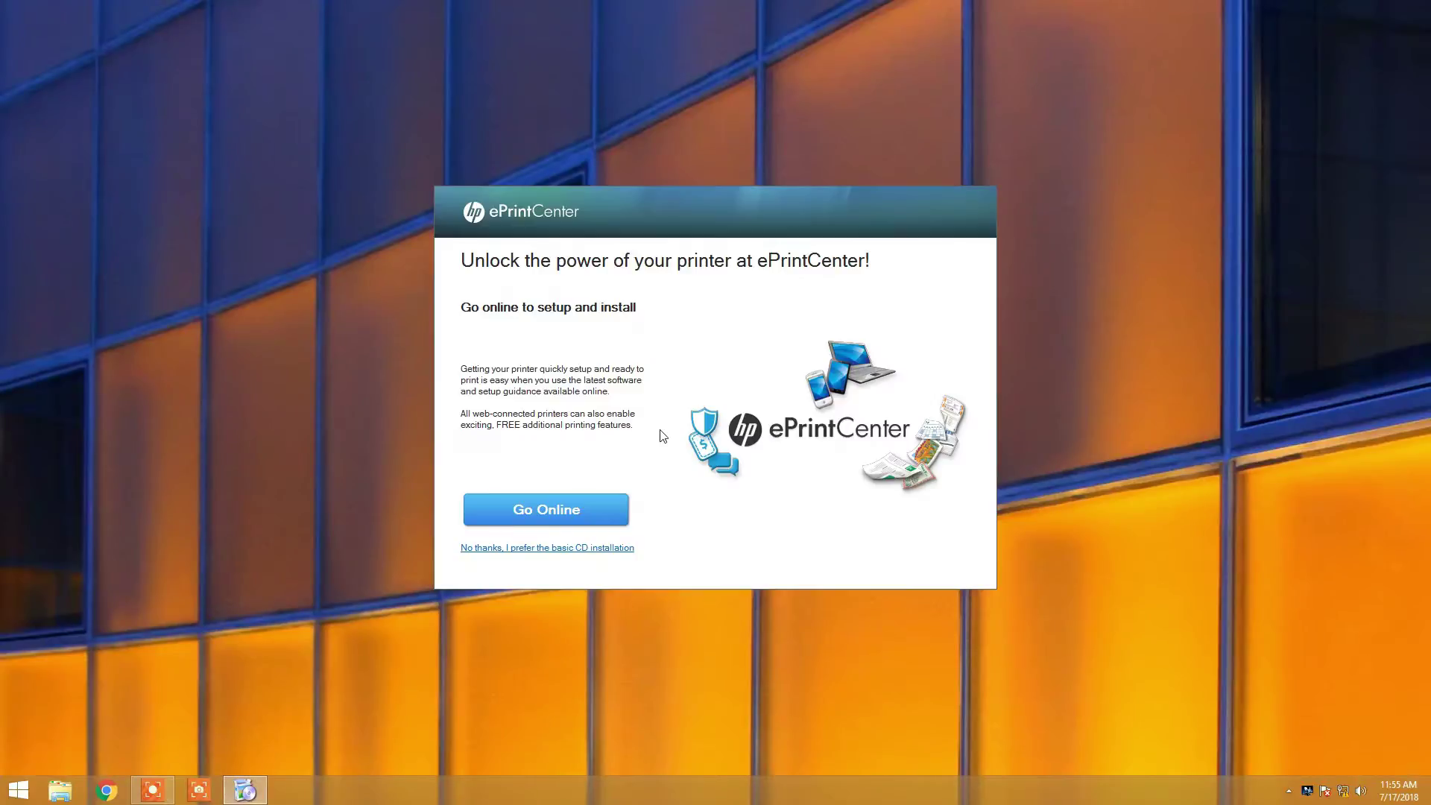
Start the basic CD installation with all recommended extra software deselected and the installation agreements accepted.
click(610, 548)
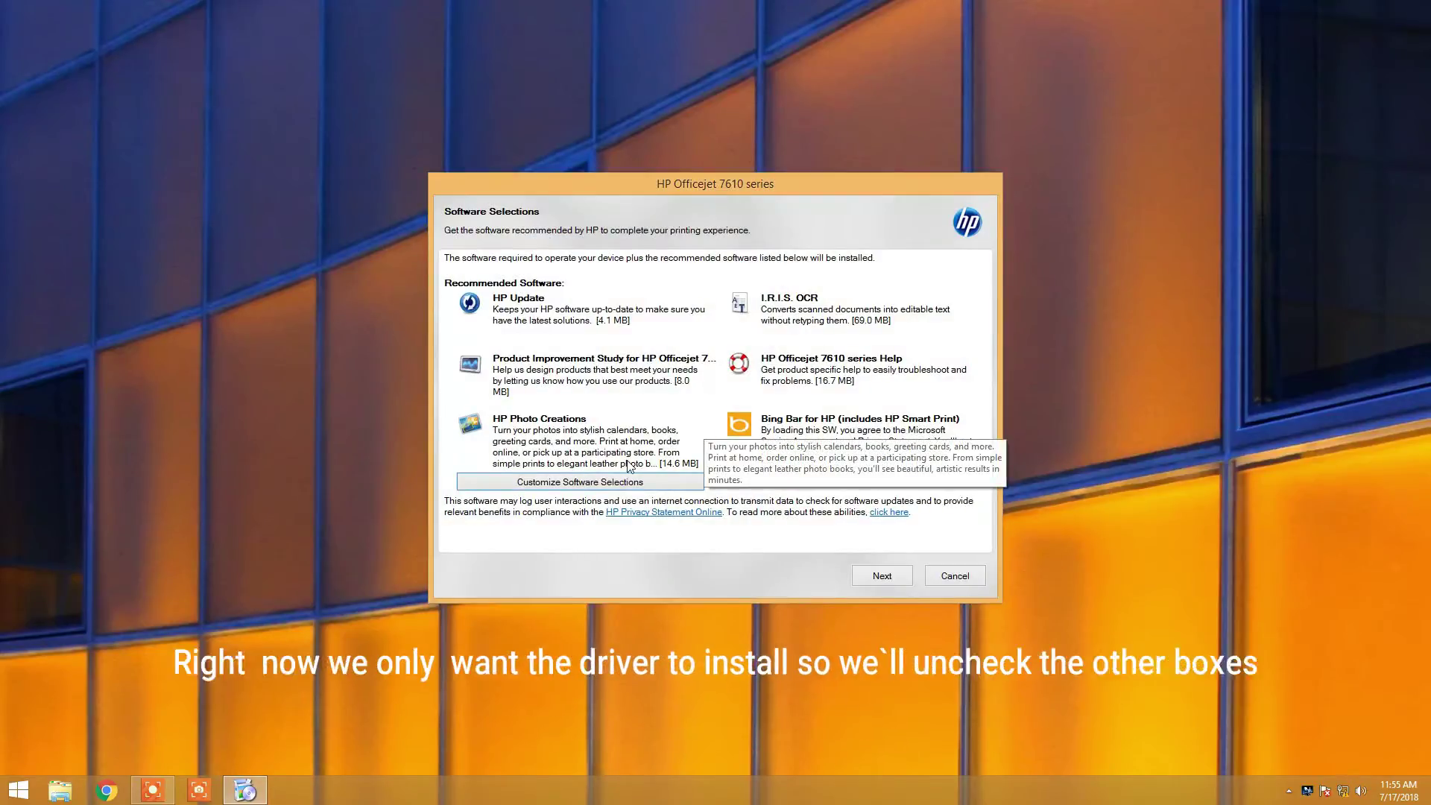
click(597, 482)
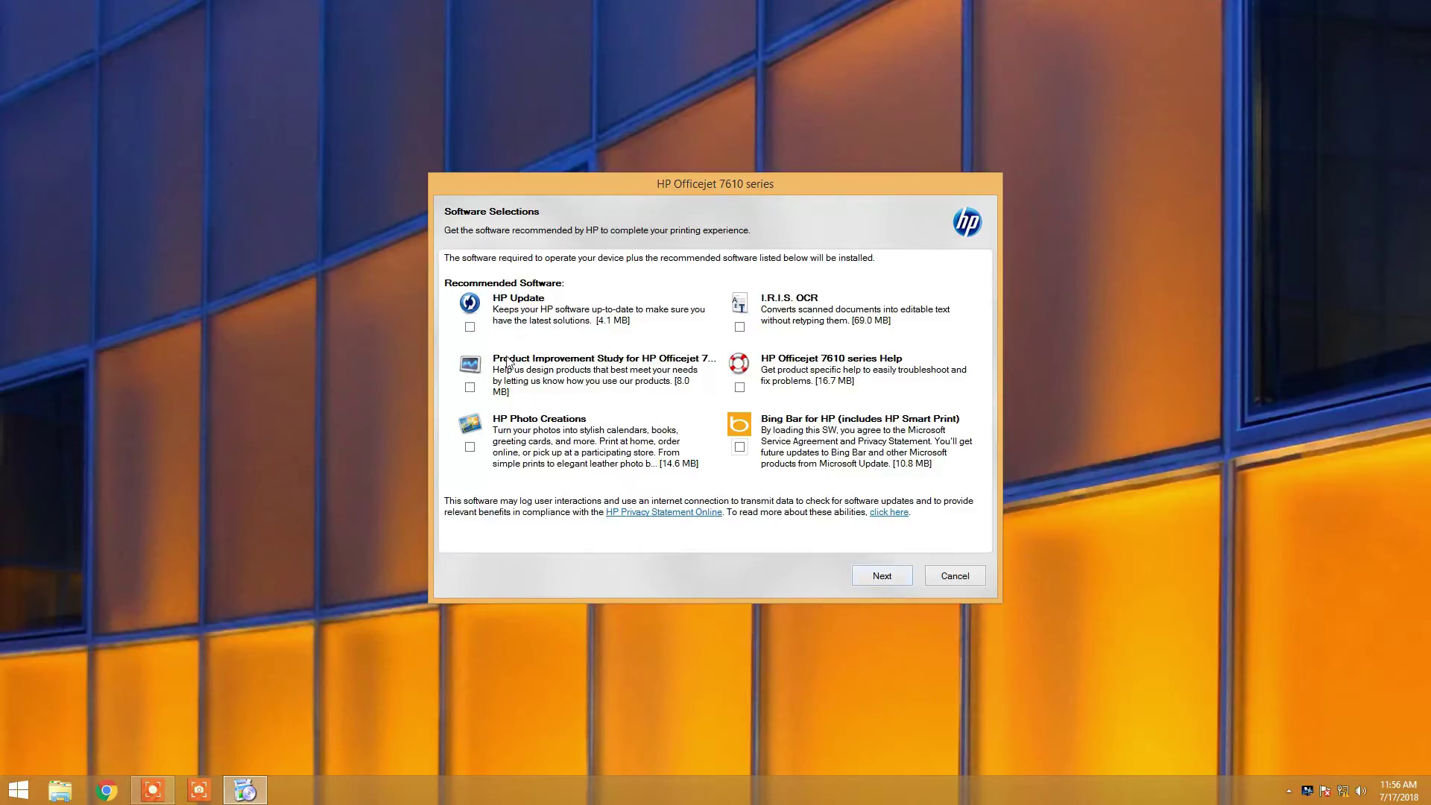
click(886, 579)
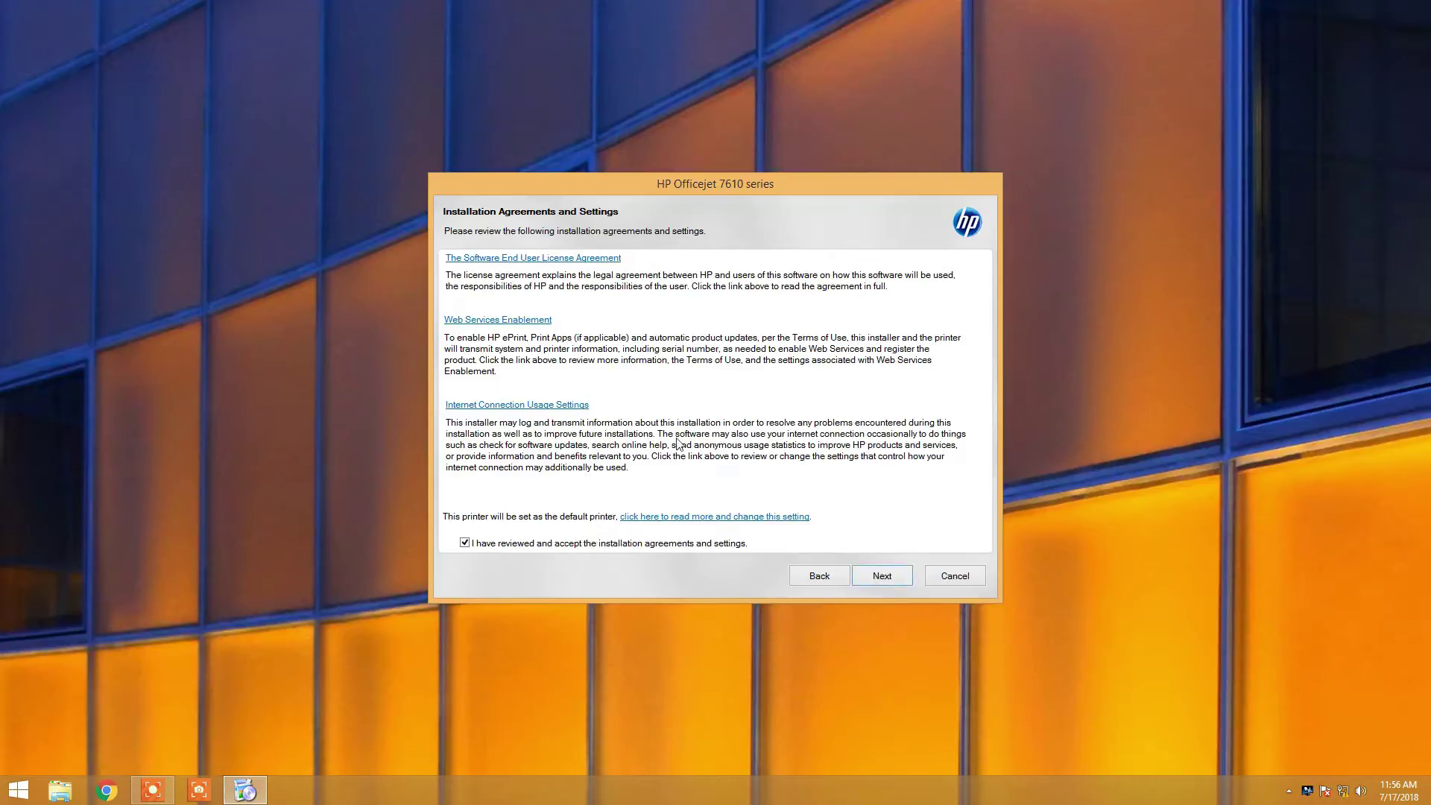
click(854, 576)
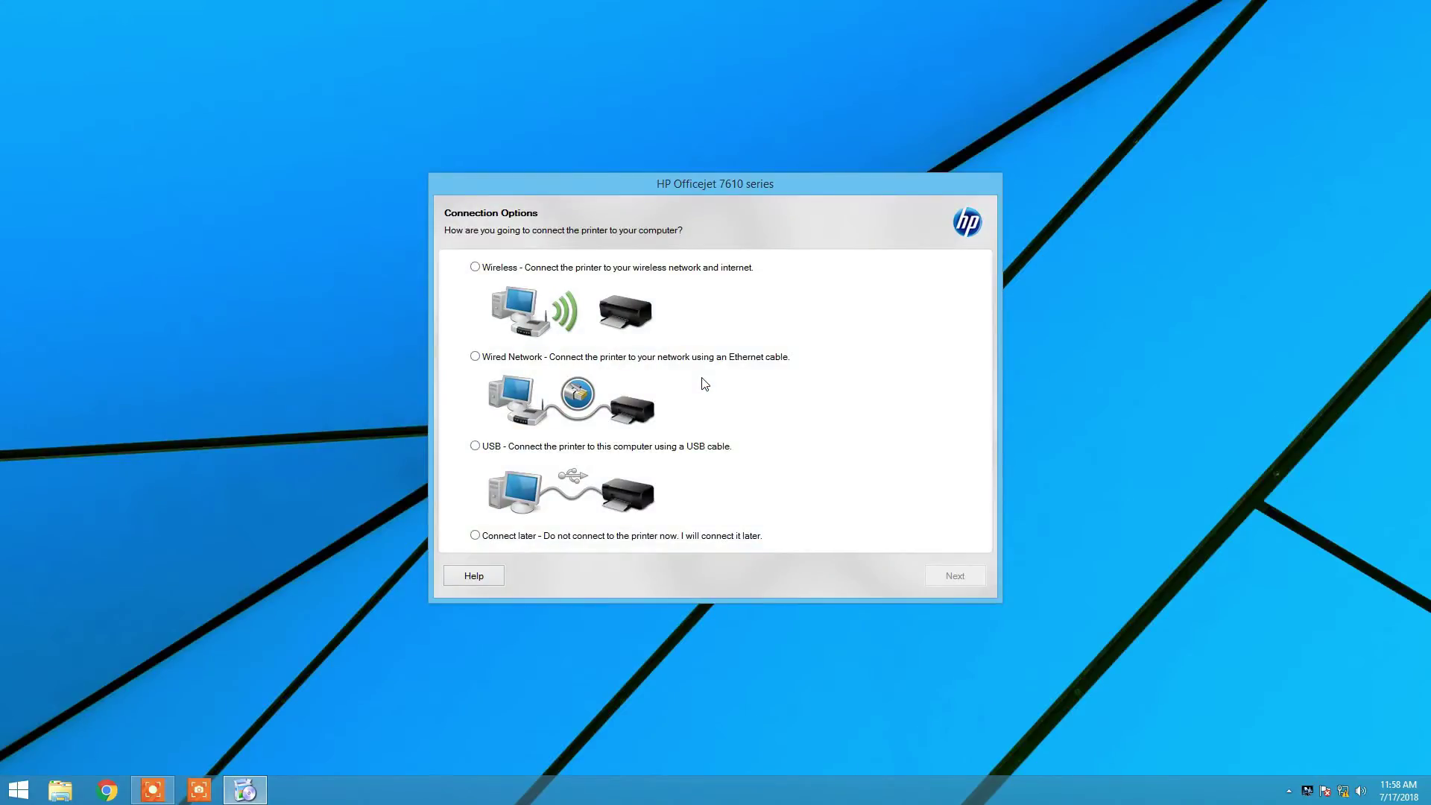
Connect the printer to the computer using a USB cable, and skip the fax setup.
click(475, 446)
click(948, 579)
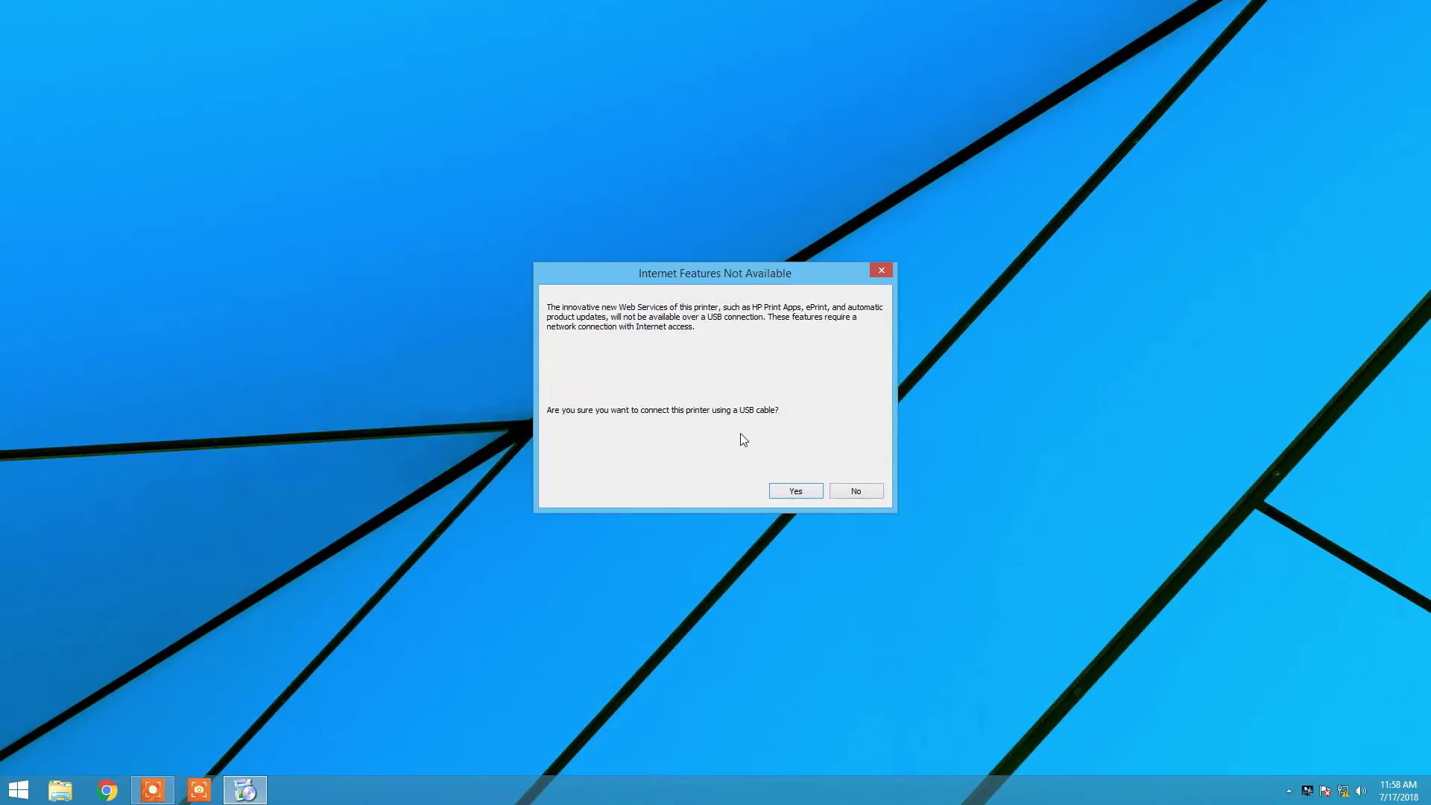
click(807, 495)
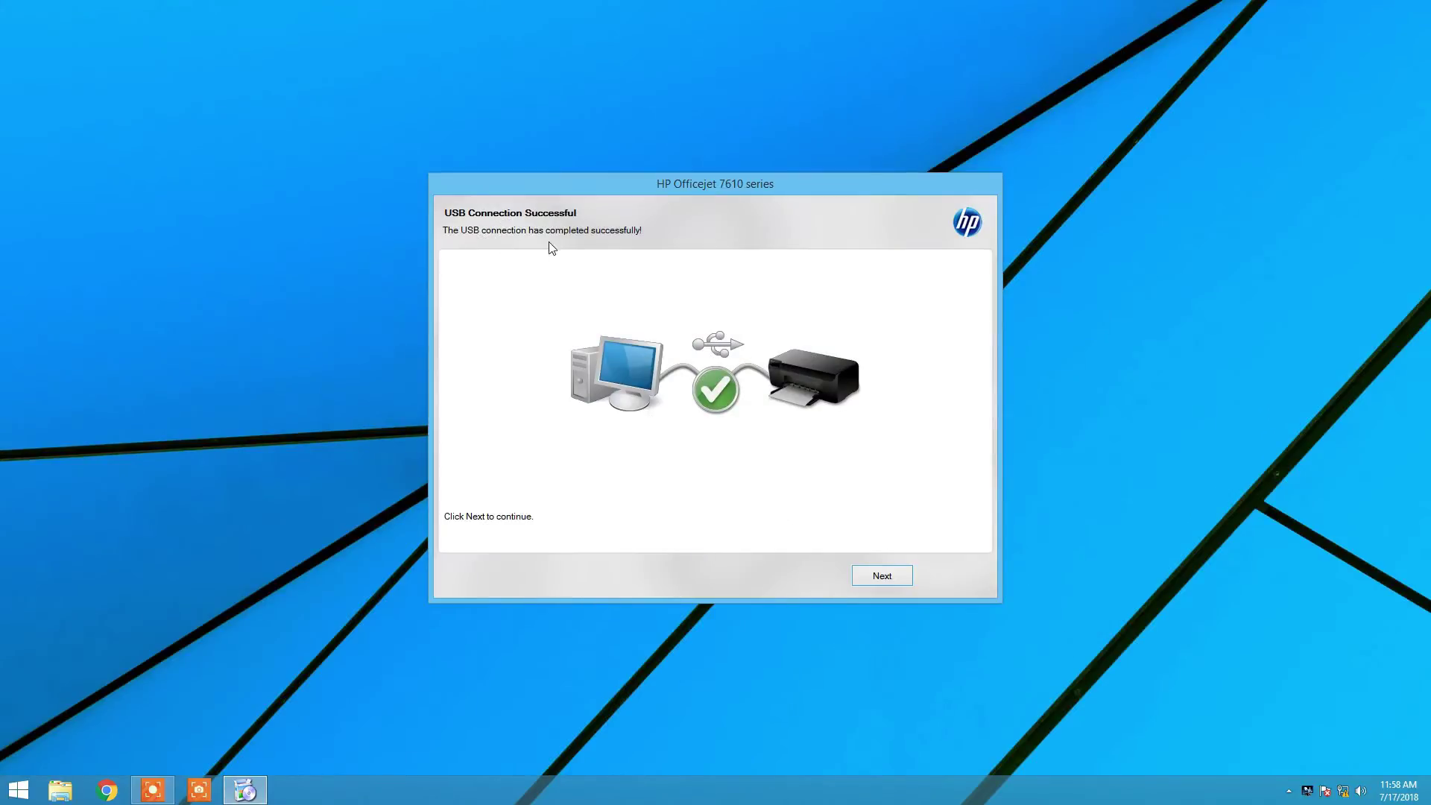
click(869, 582)
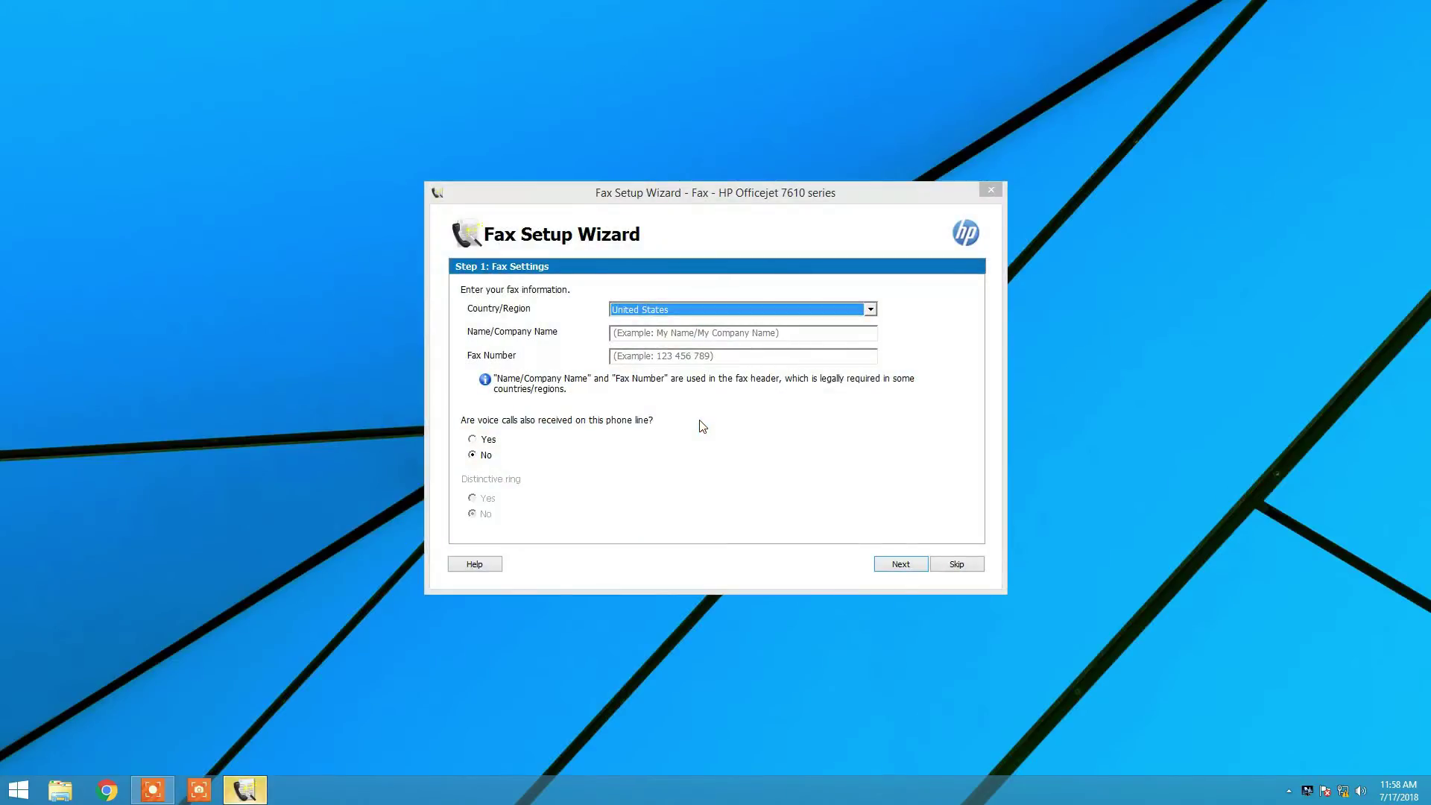
click(937, 564)
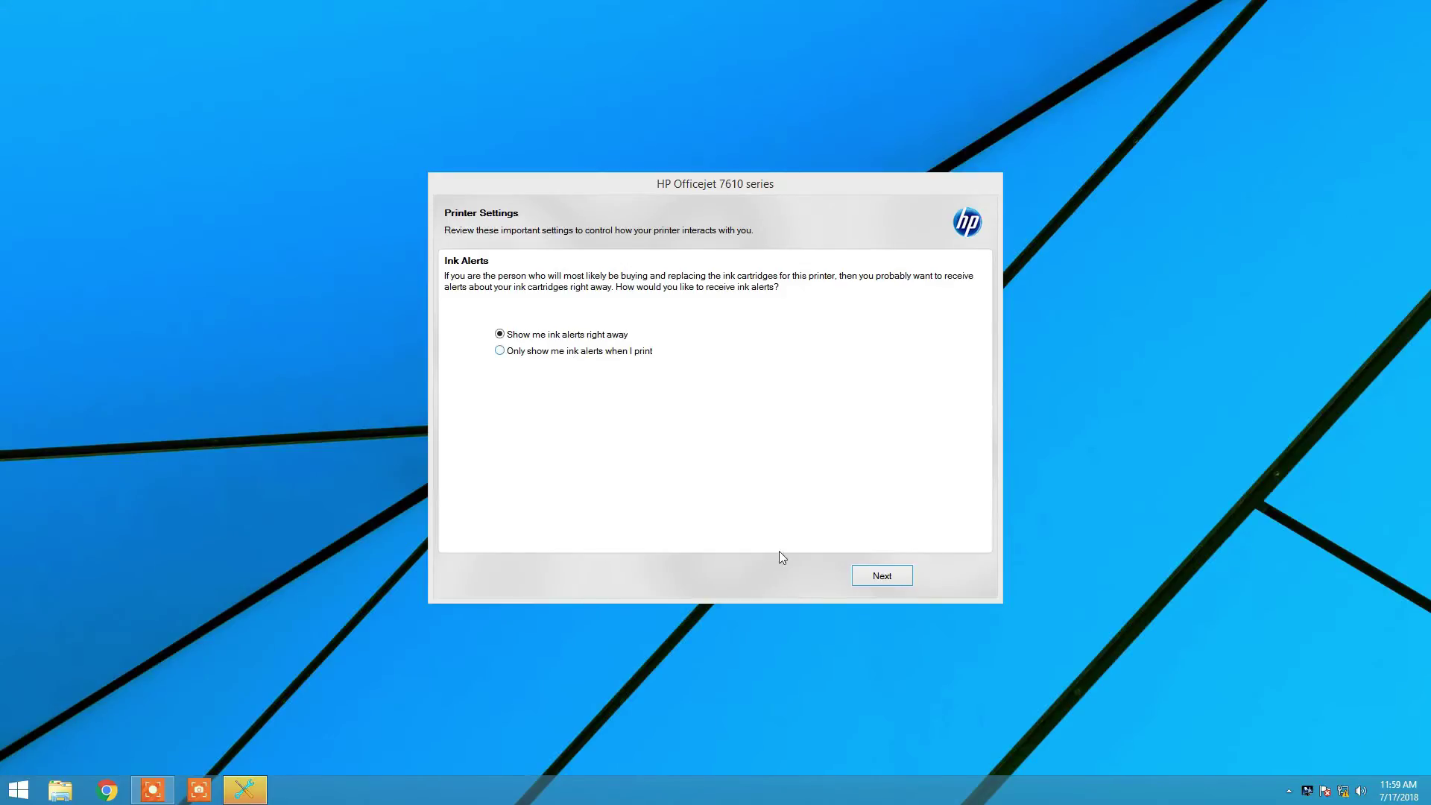
Keep ink alerts showing right away and finish the printer information with the Personal use setting.
click(883, 577)
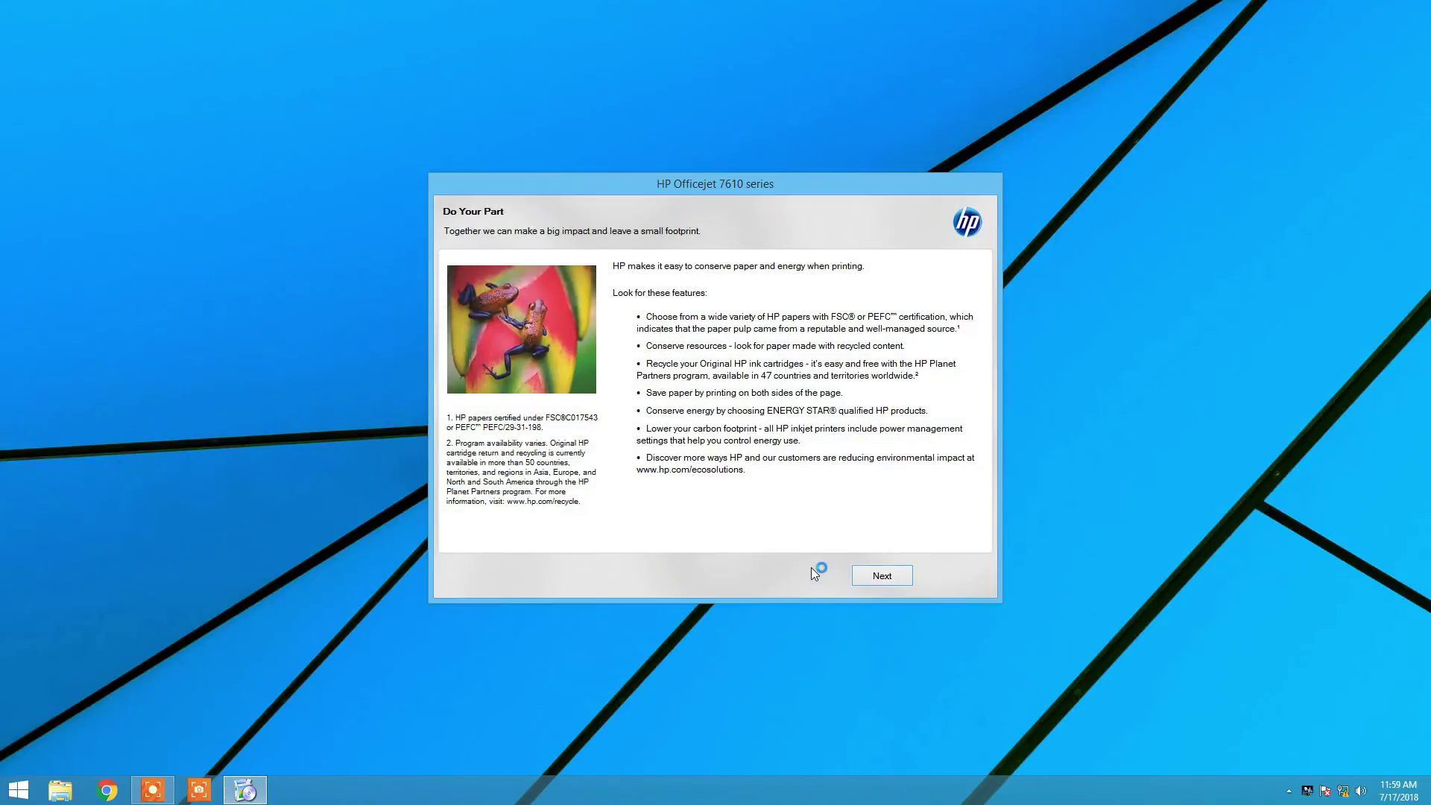
click(854, 578)
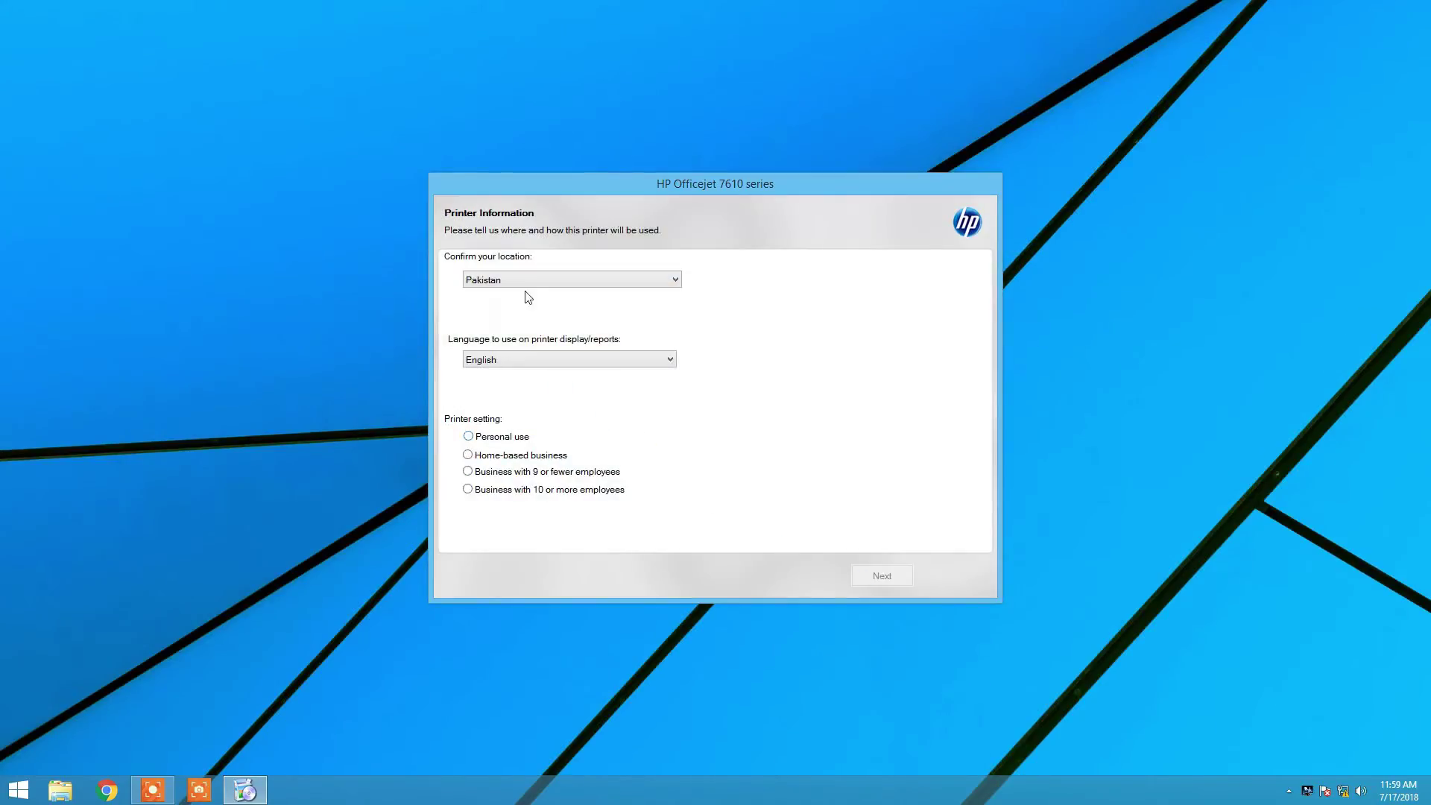
click(506, 439)
click(880, 576)
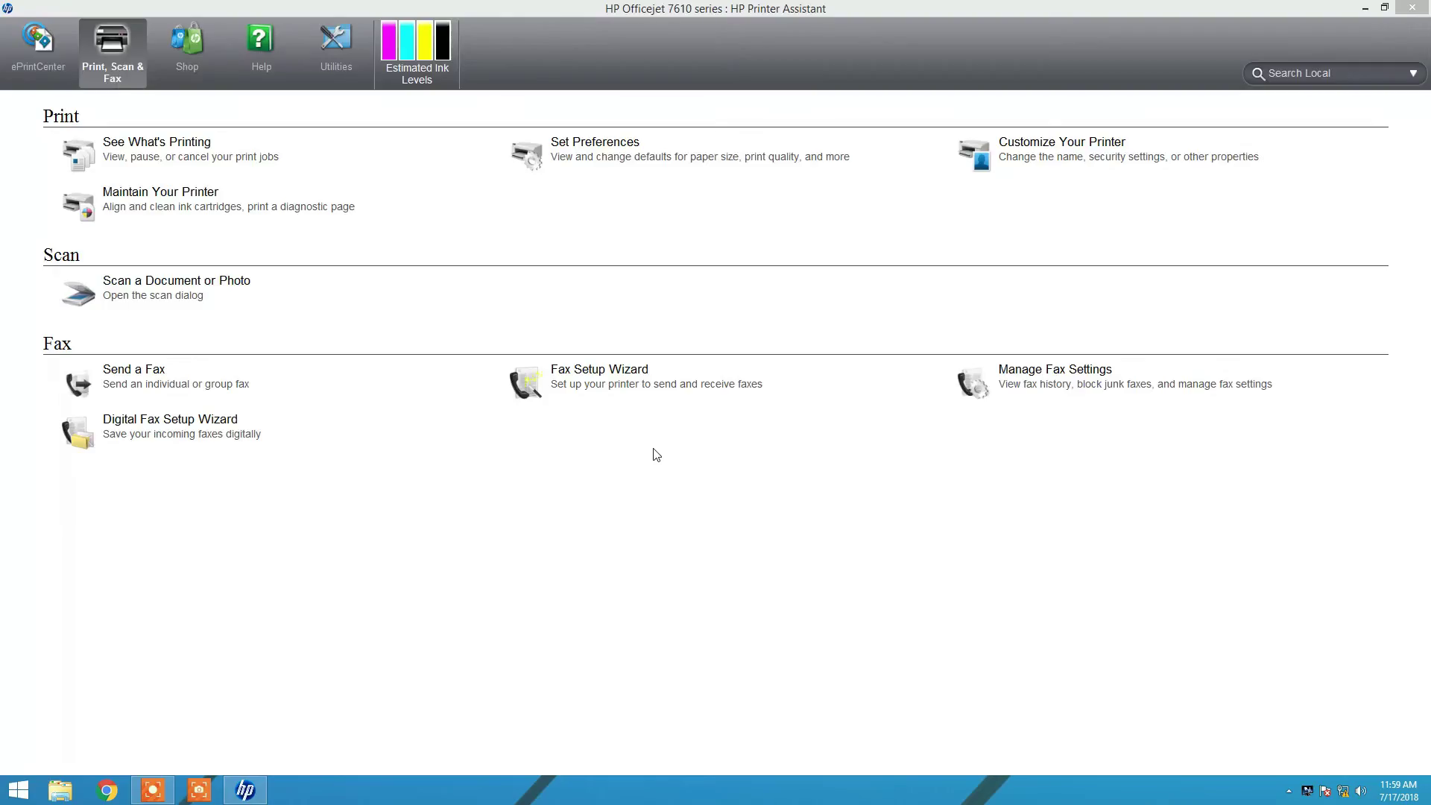
Check the fax and HP Officejet 7610 series entries under Printers in Device Manager, and close the window.
right_click(18, 789)
click(84, 580)
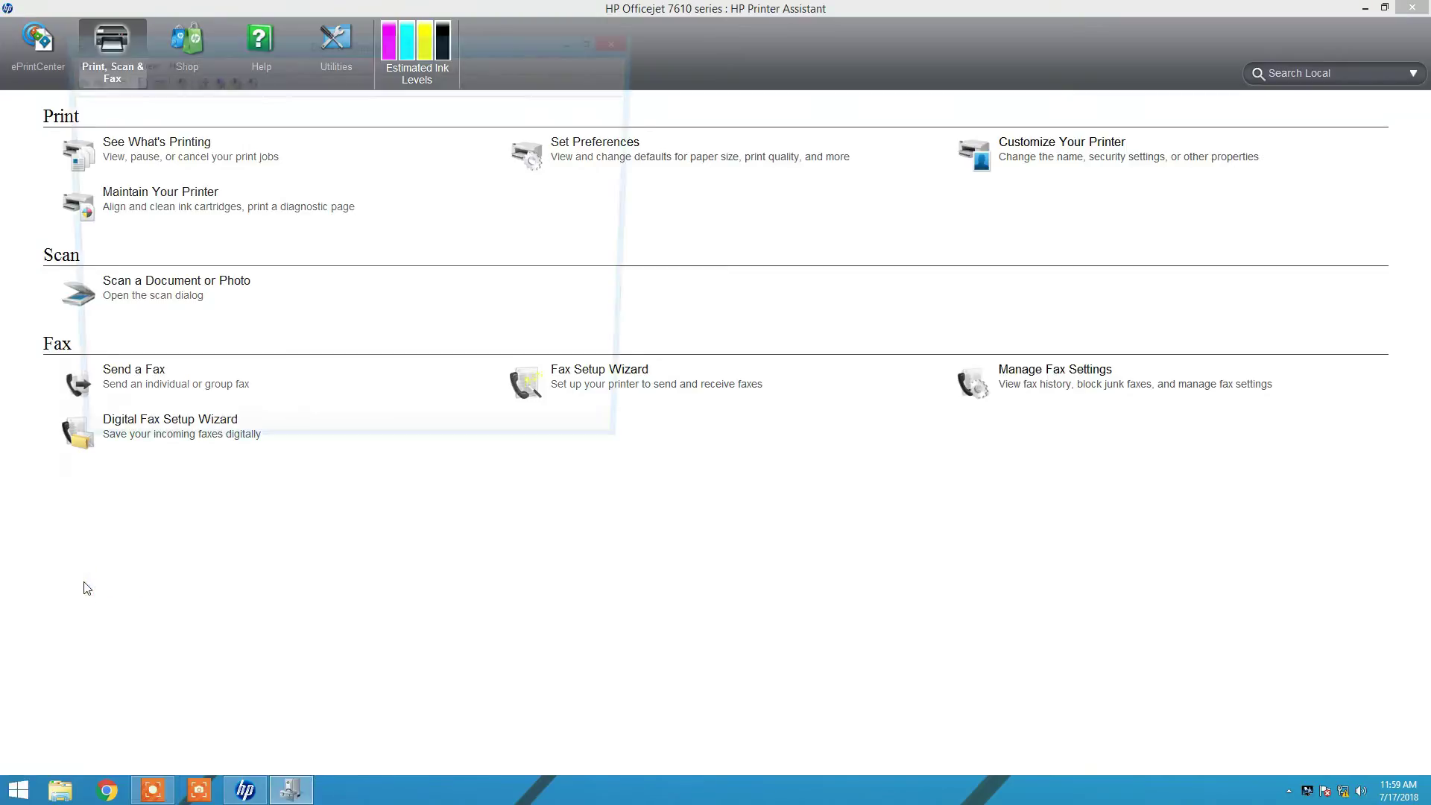
click(83, 303)
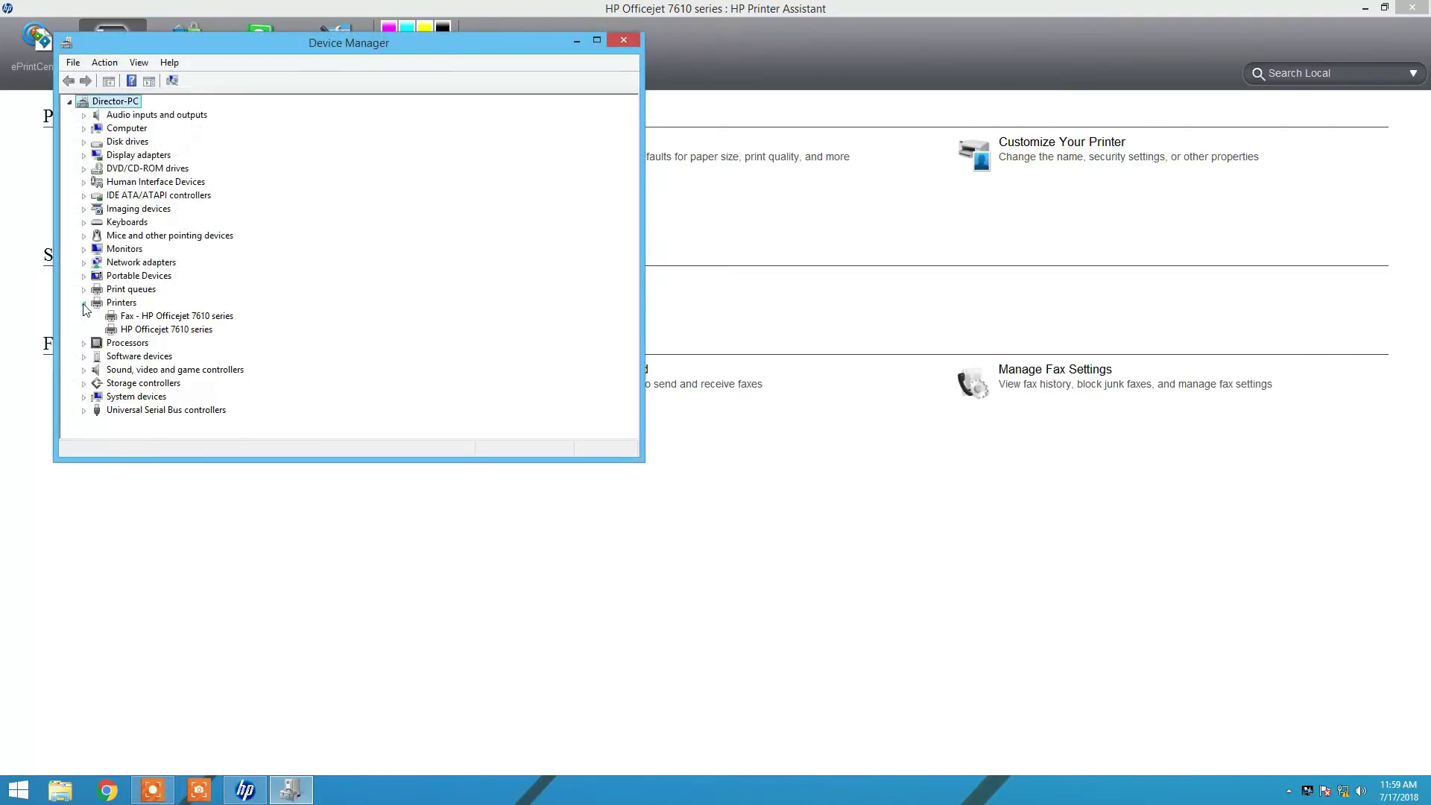
click(168, 319)
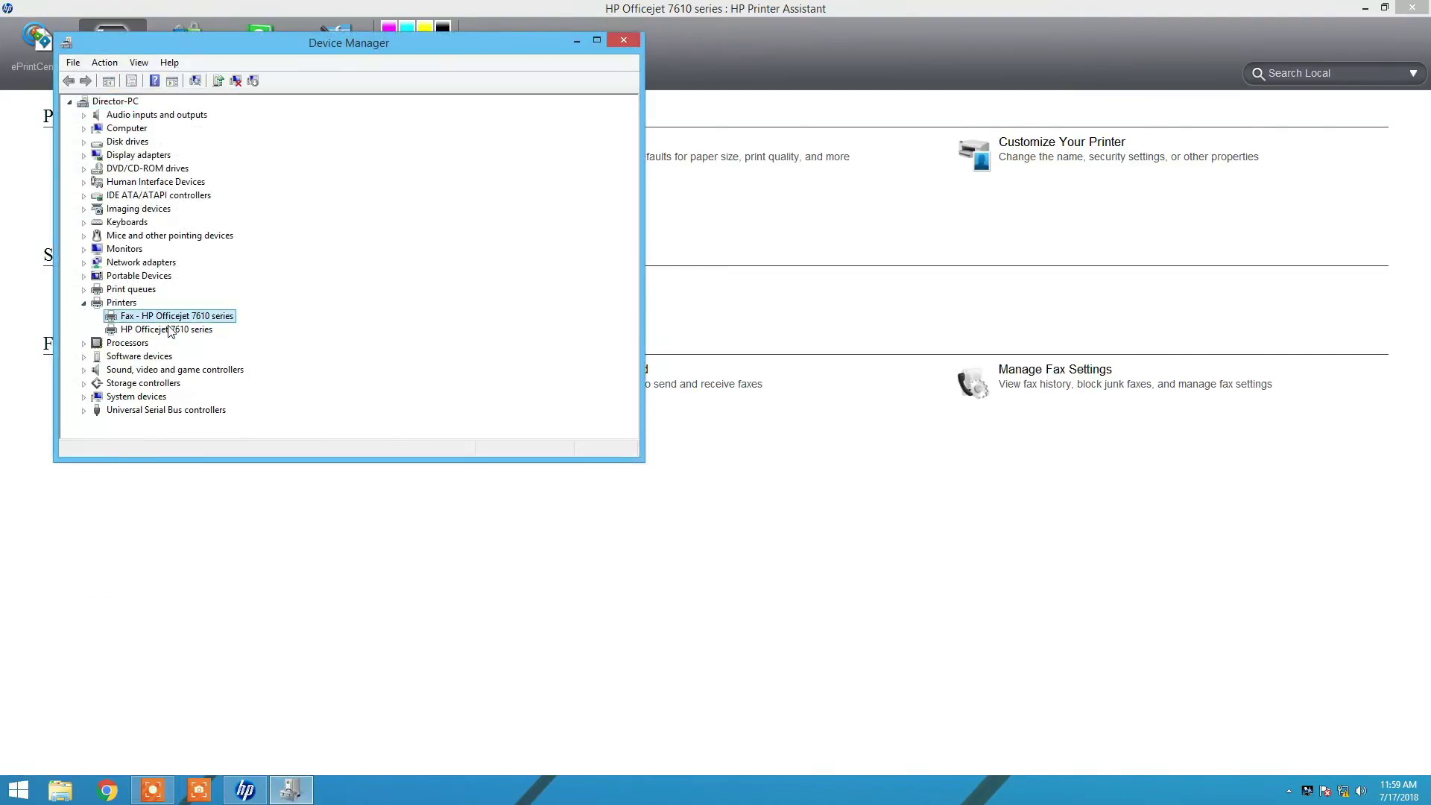
click(170, 330)
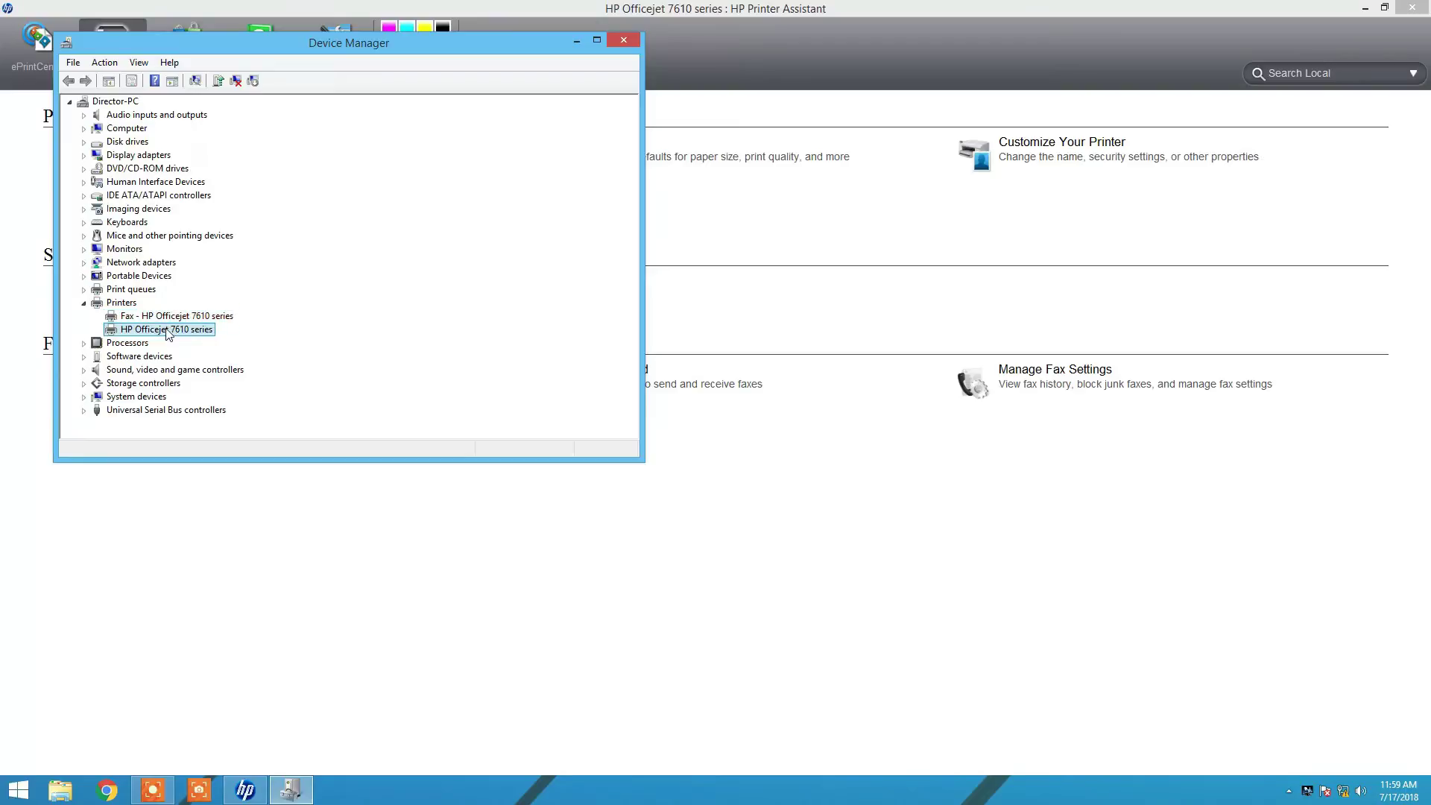
click(630, 45)
Open Devices and Printers from the Control Panel and examine the options offered for the HP Officejet 7610 series printer.
right_click(18, 789)
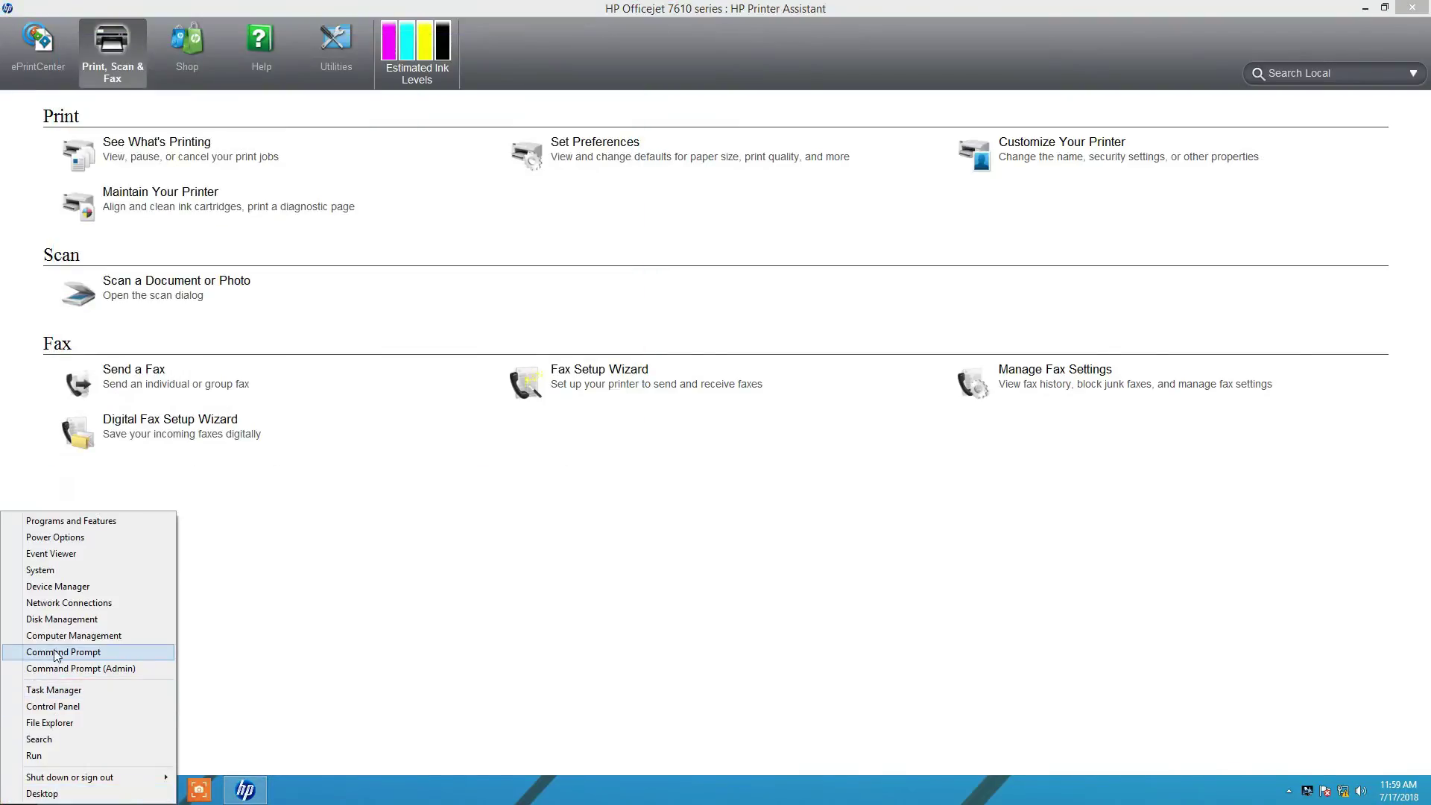
click(88, 710)
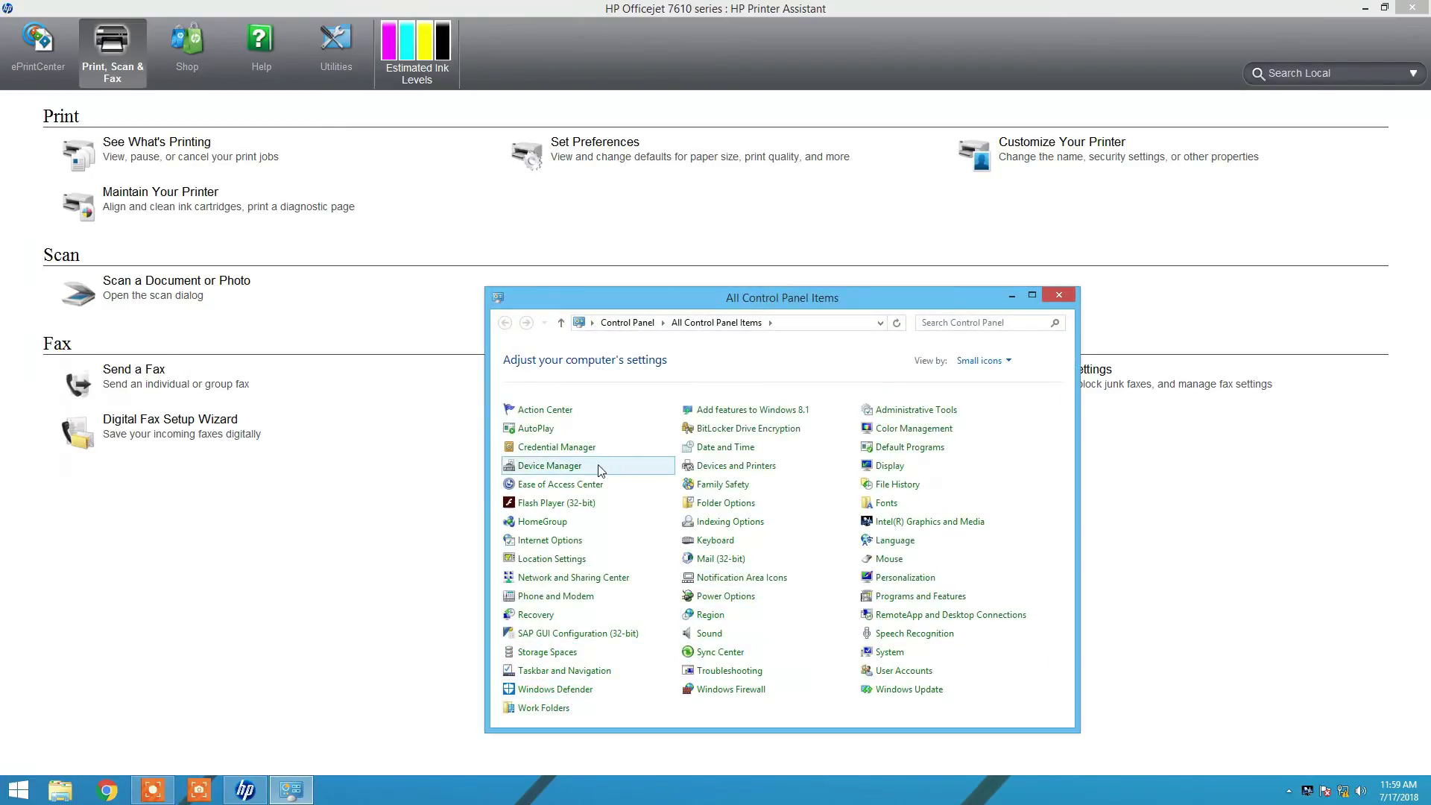
click(706, 475)
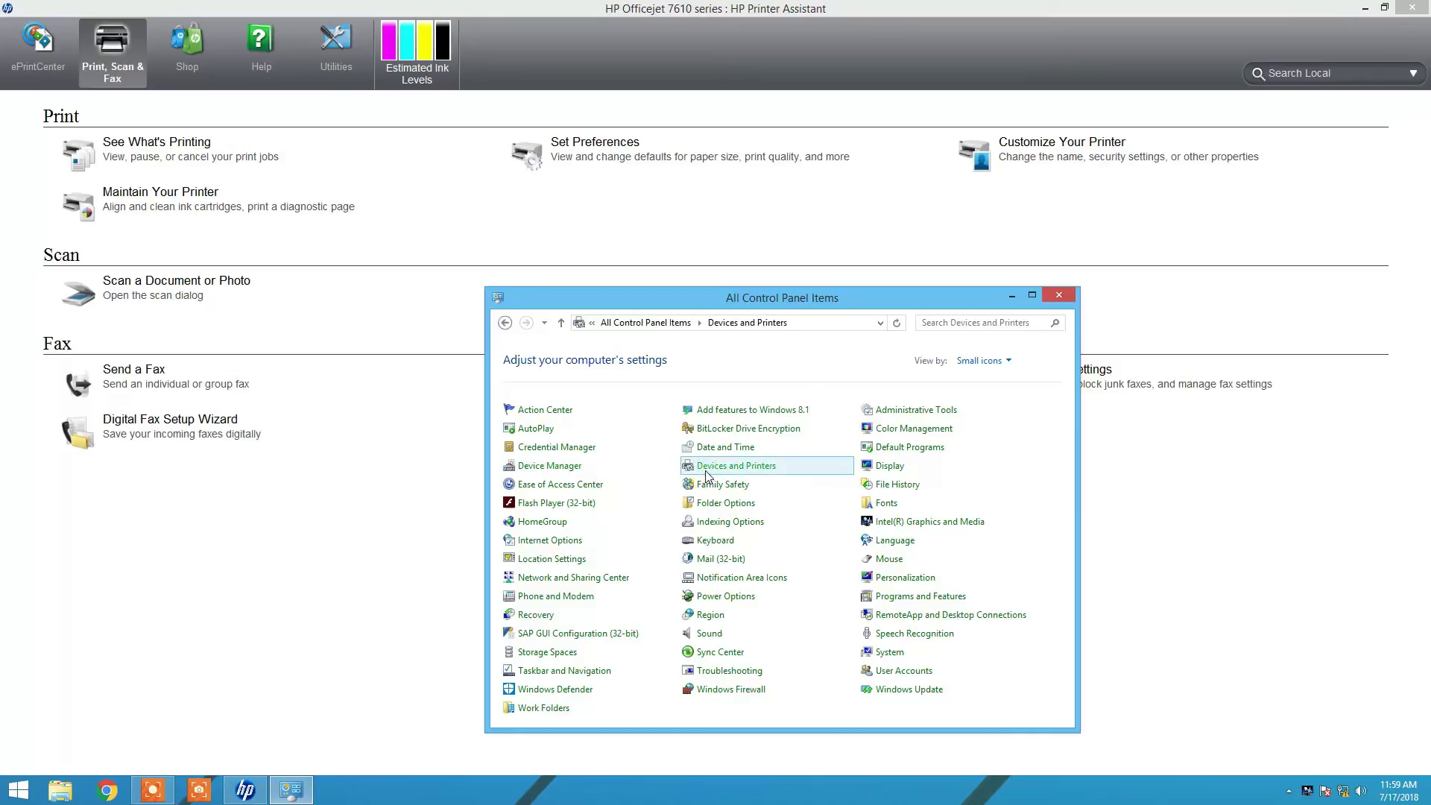
double_click(765, 296)
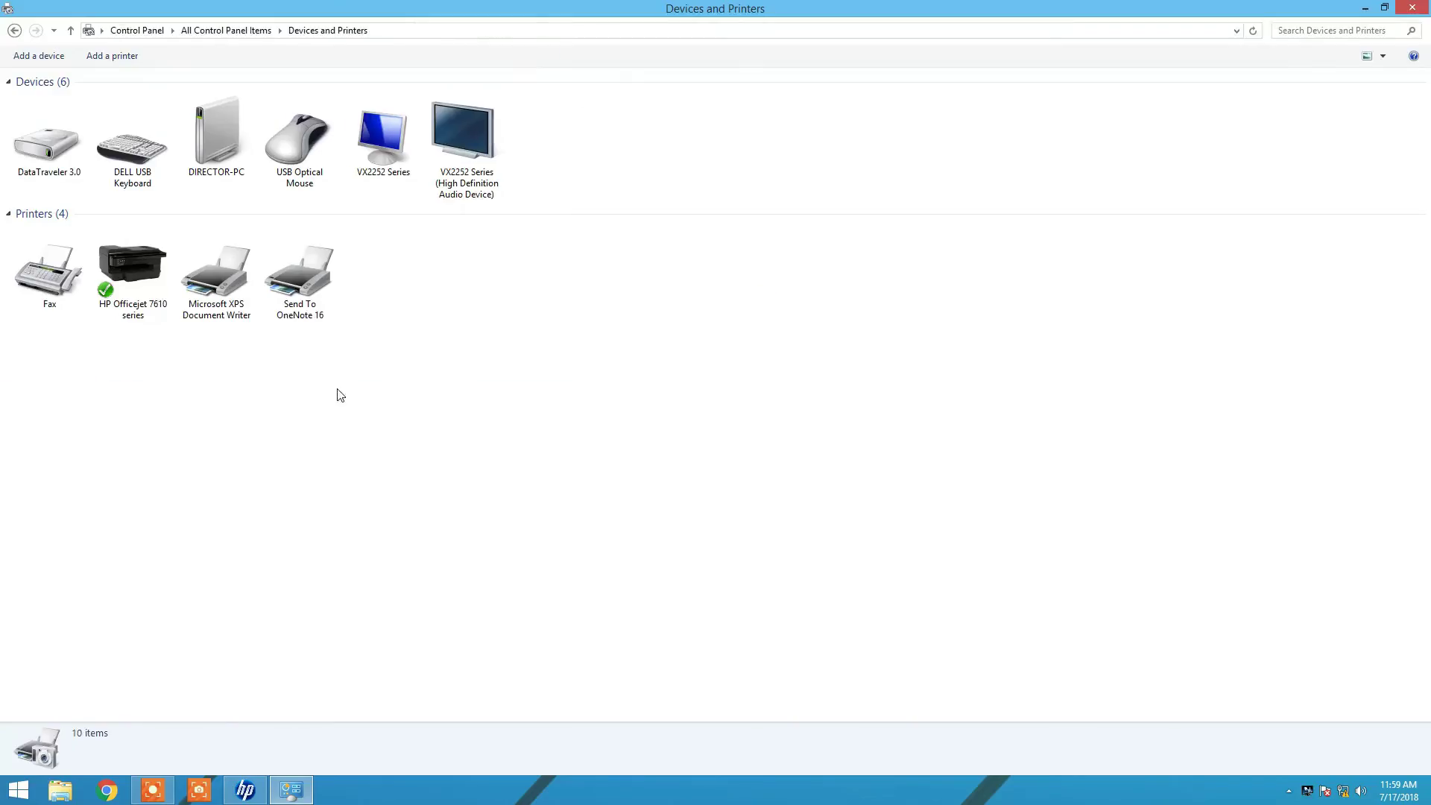
click(143, 307)
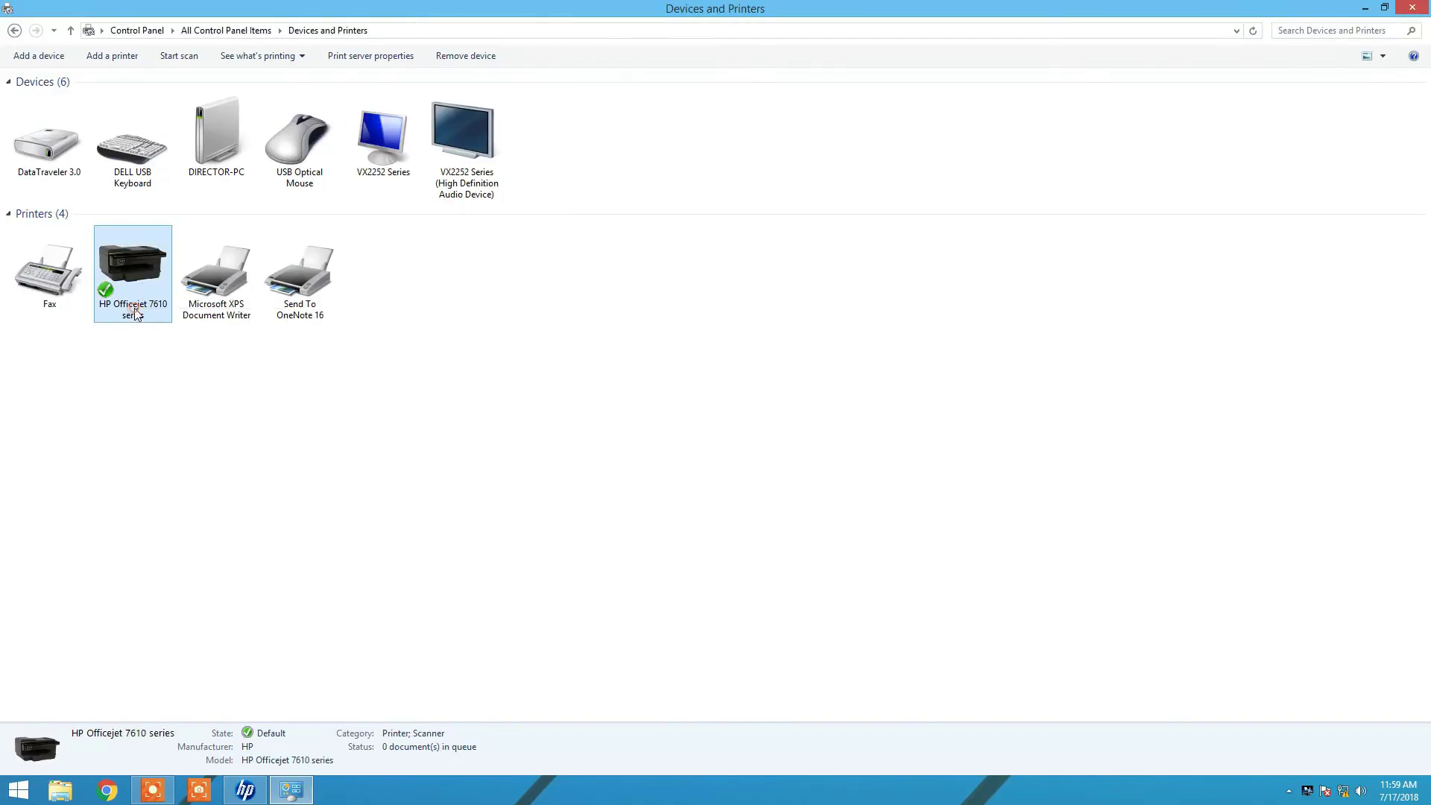
right_click(135, 313)
mouse_move(166, 359)
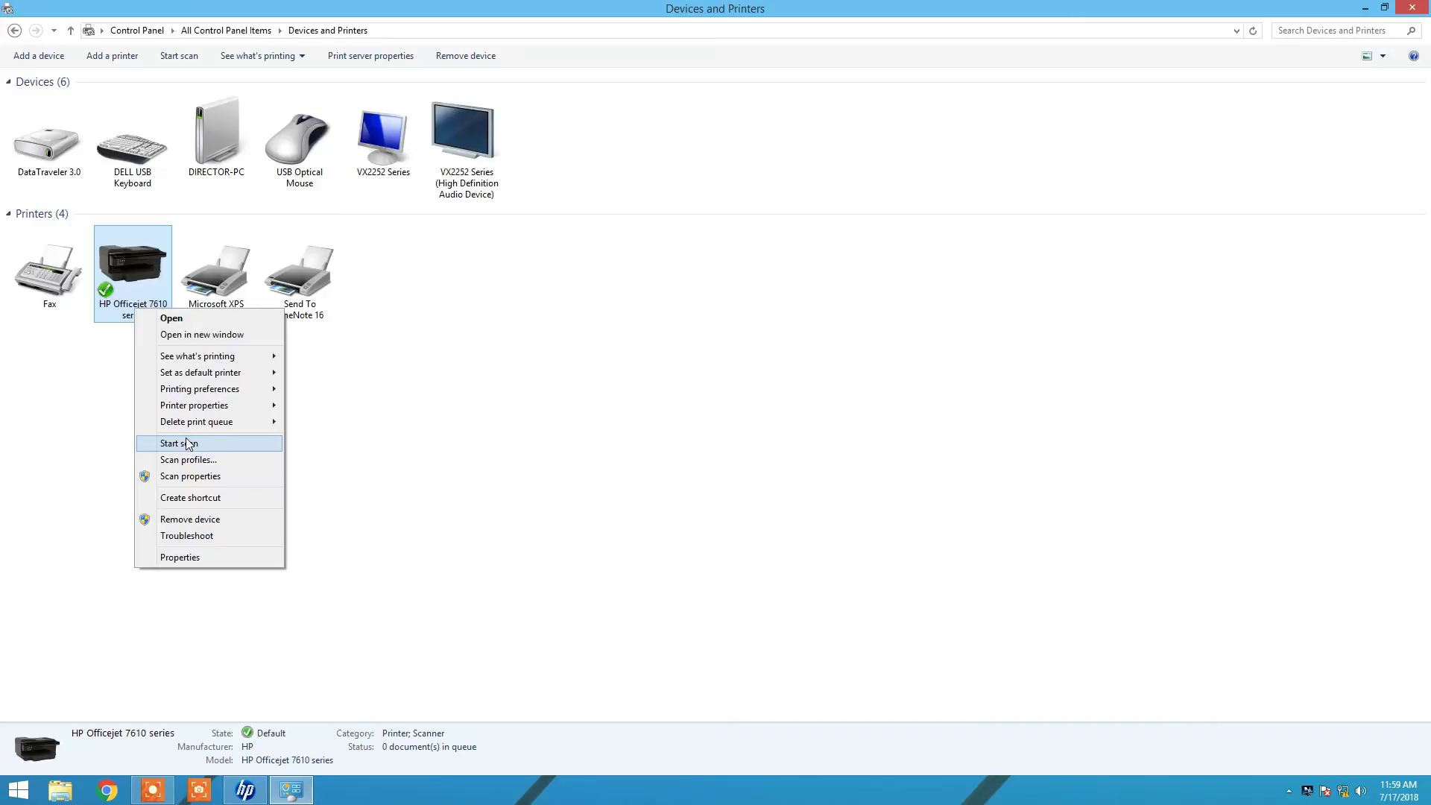
click(282, 450)
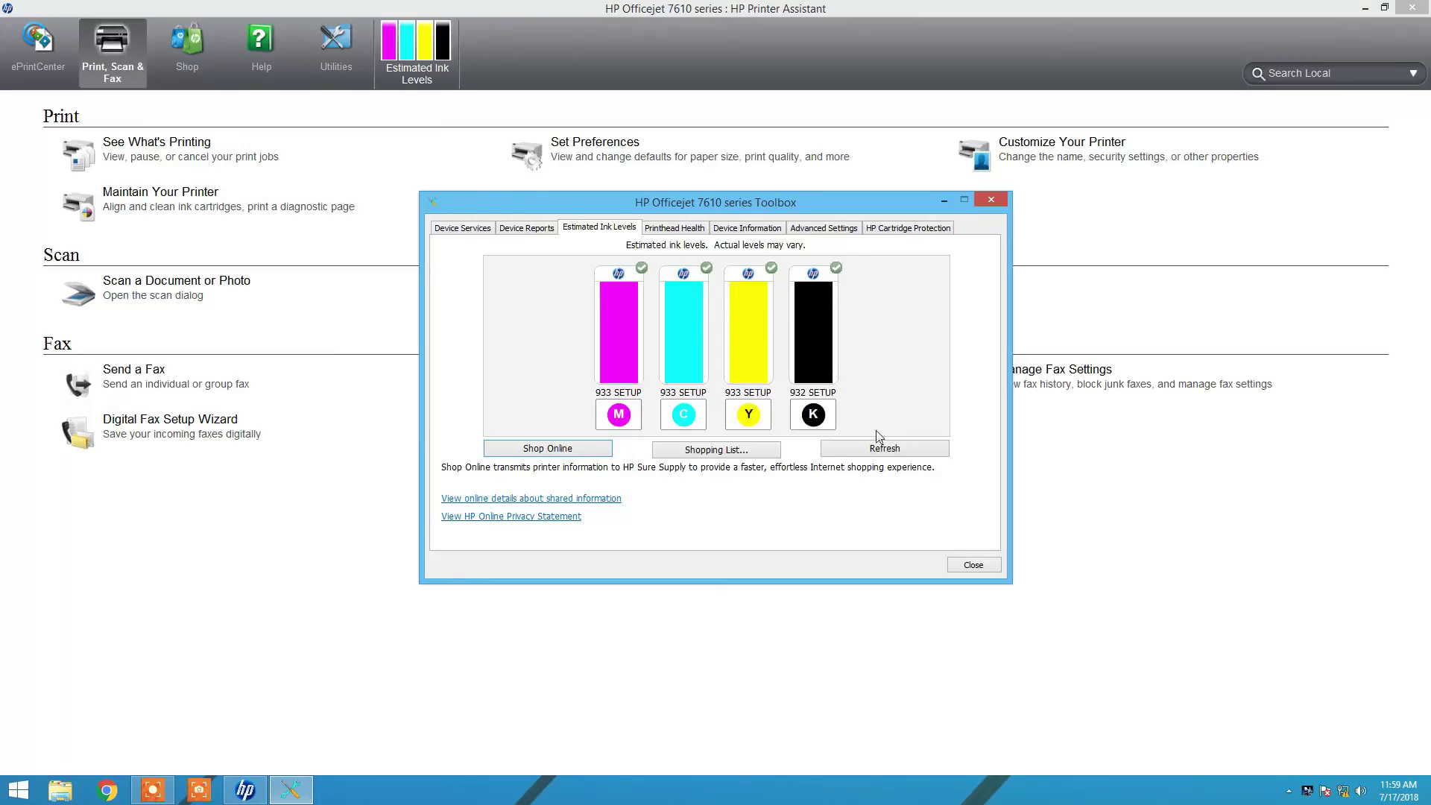
Review the printer Toolbox's services, reports, ink levels, printhead health, device information, advanced settings and cartridge protection, and close the Toolbox and Printer Assistant.
click(675, 228)
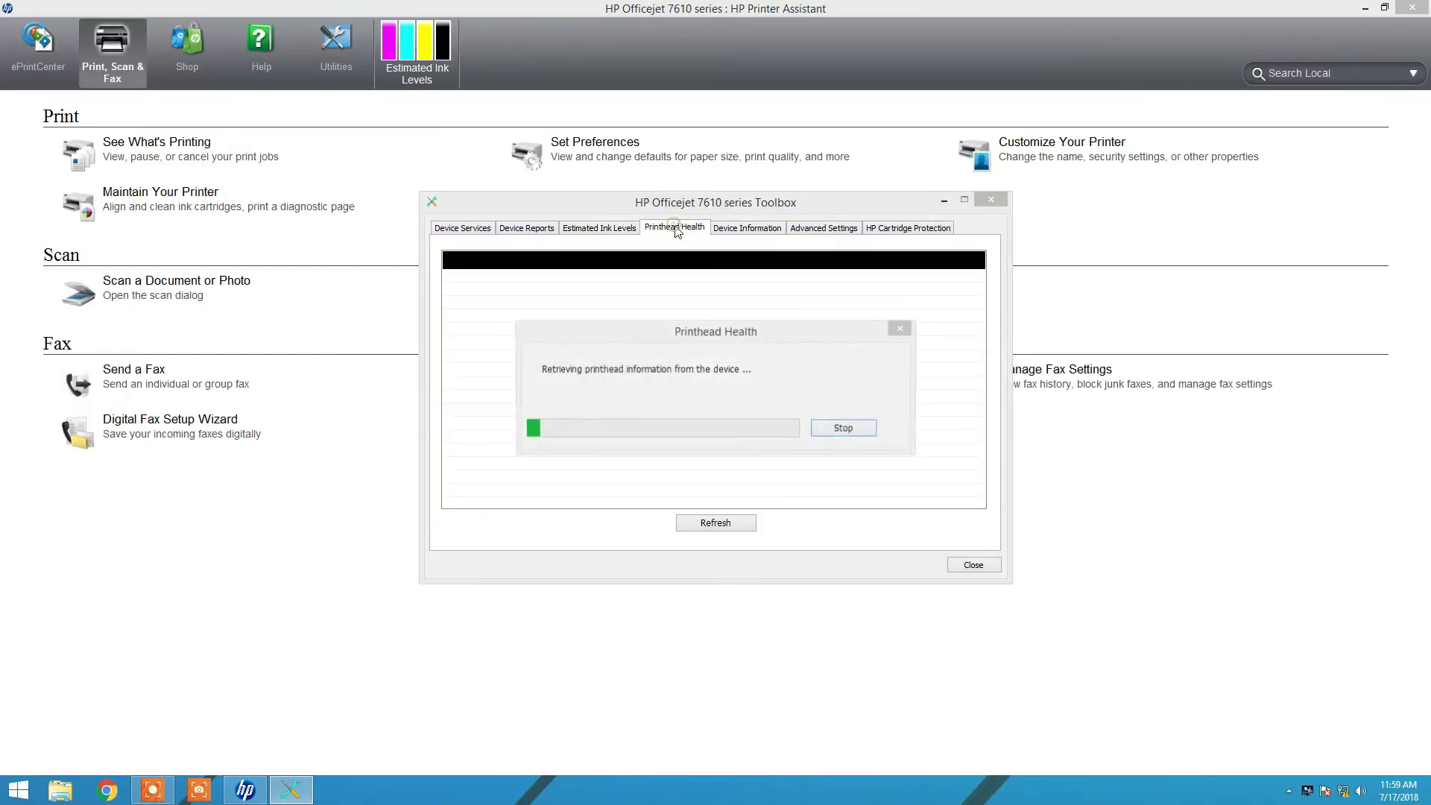
click(493, 228)
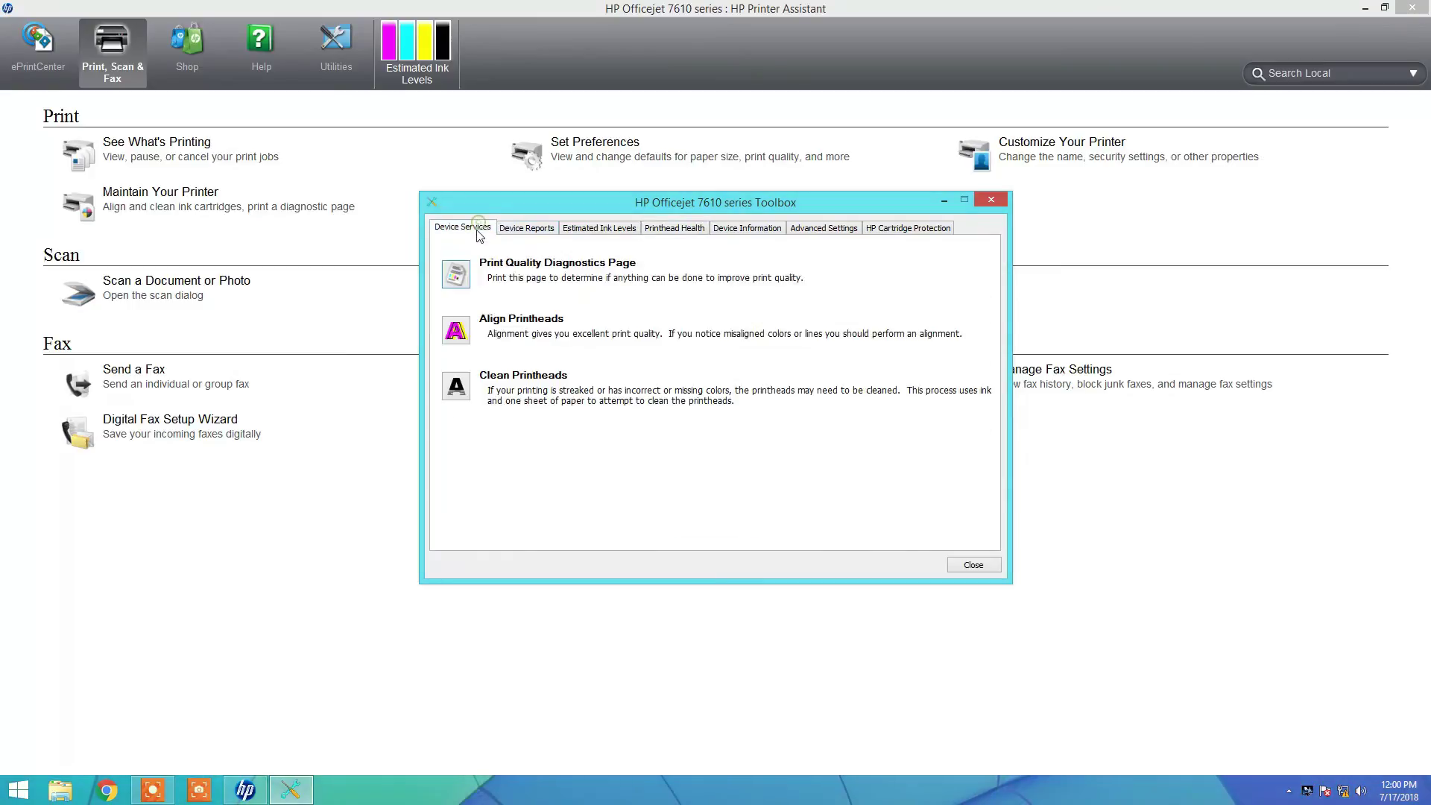
click(525, 233)
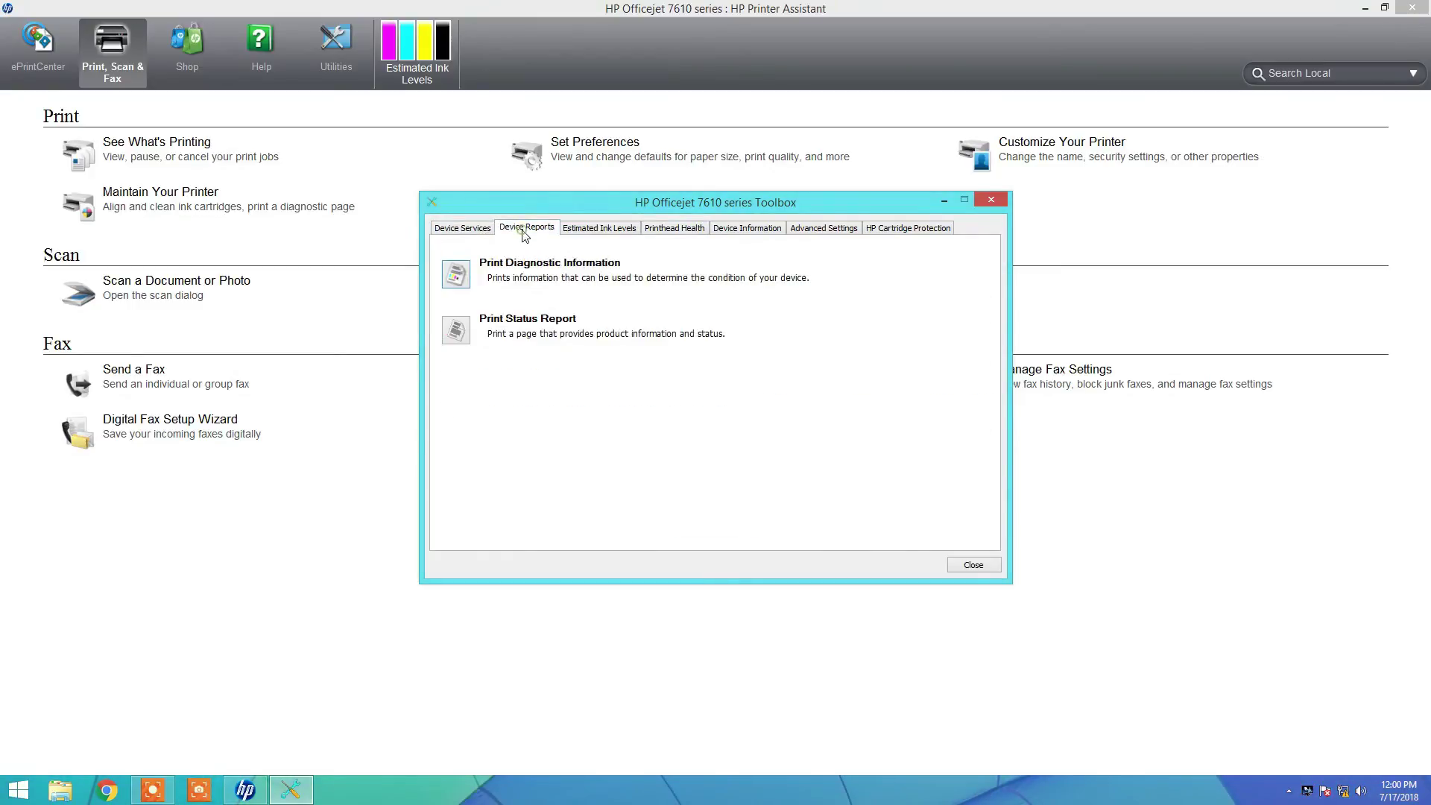
click(573, 230)
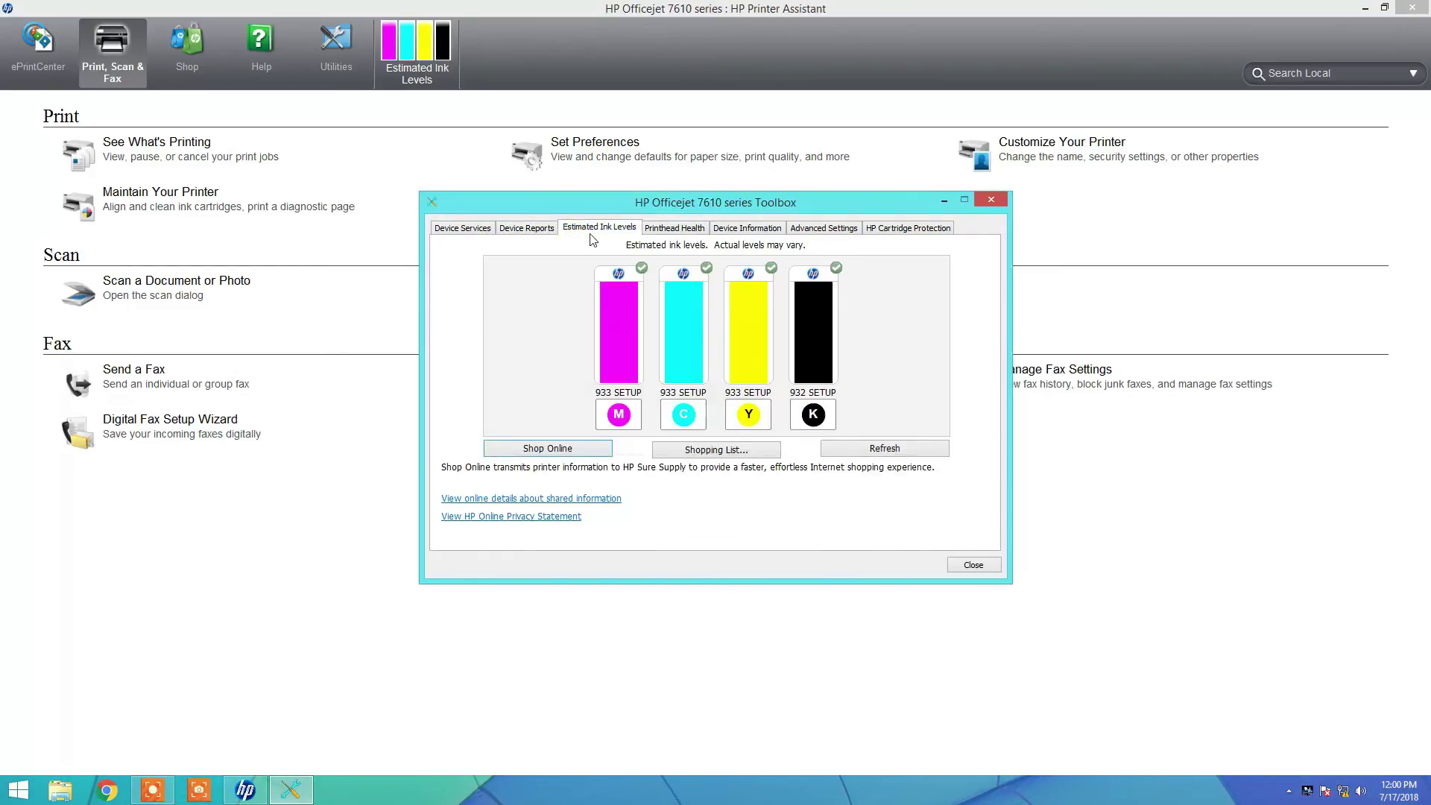
click(674, 227)
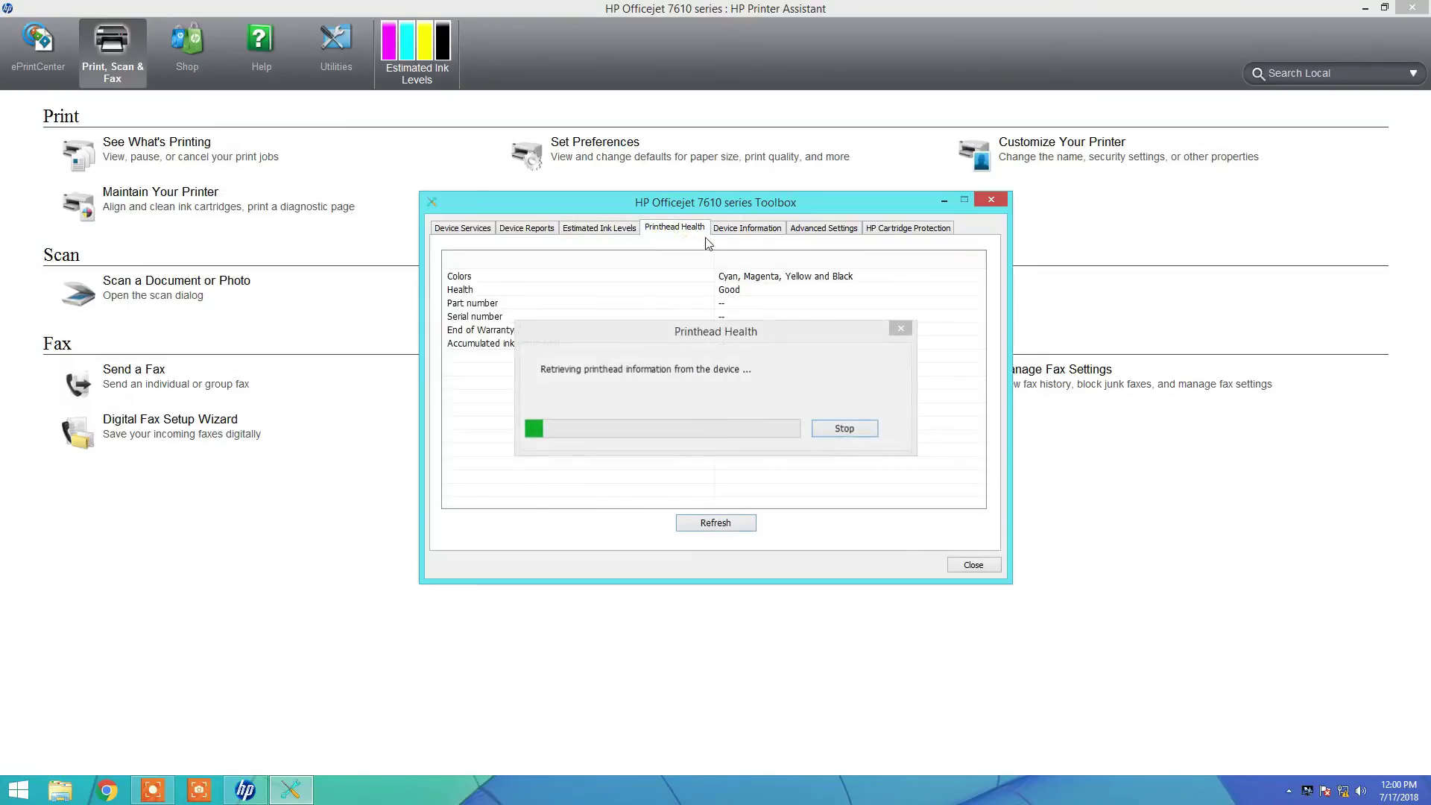
click(727, 233)
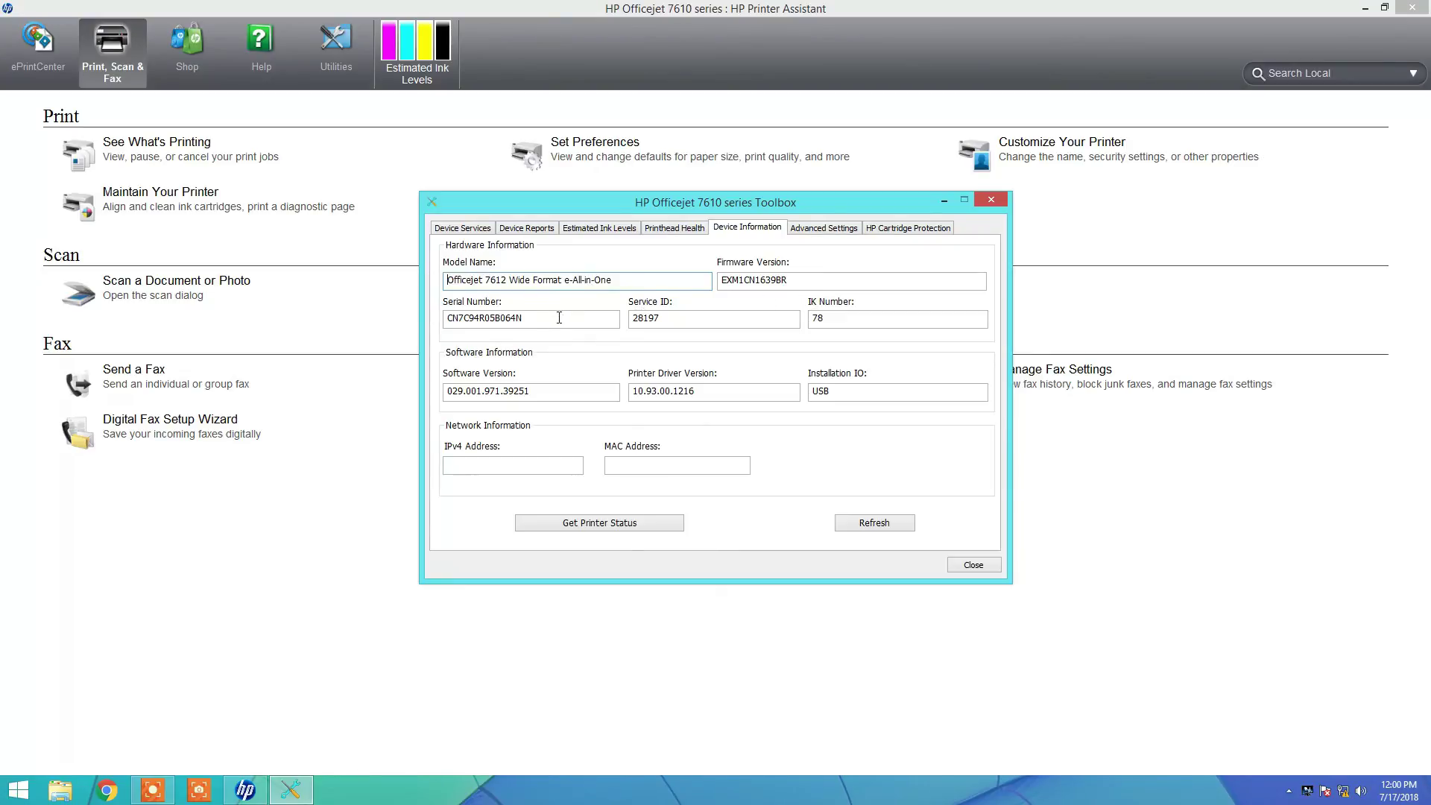
click(811, 231)
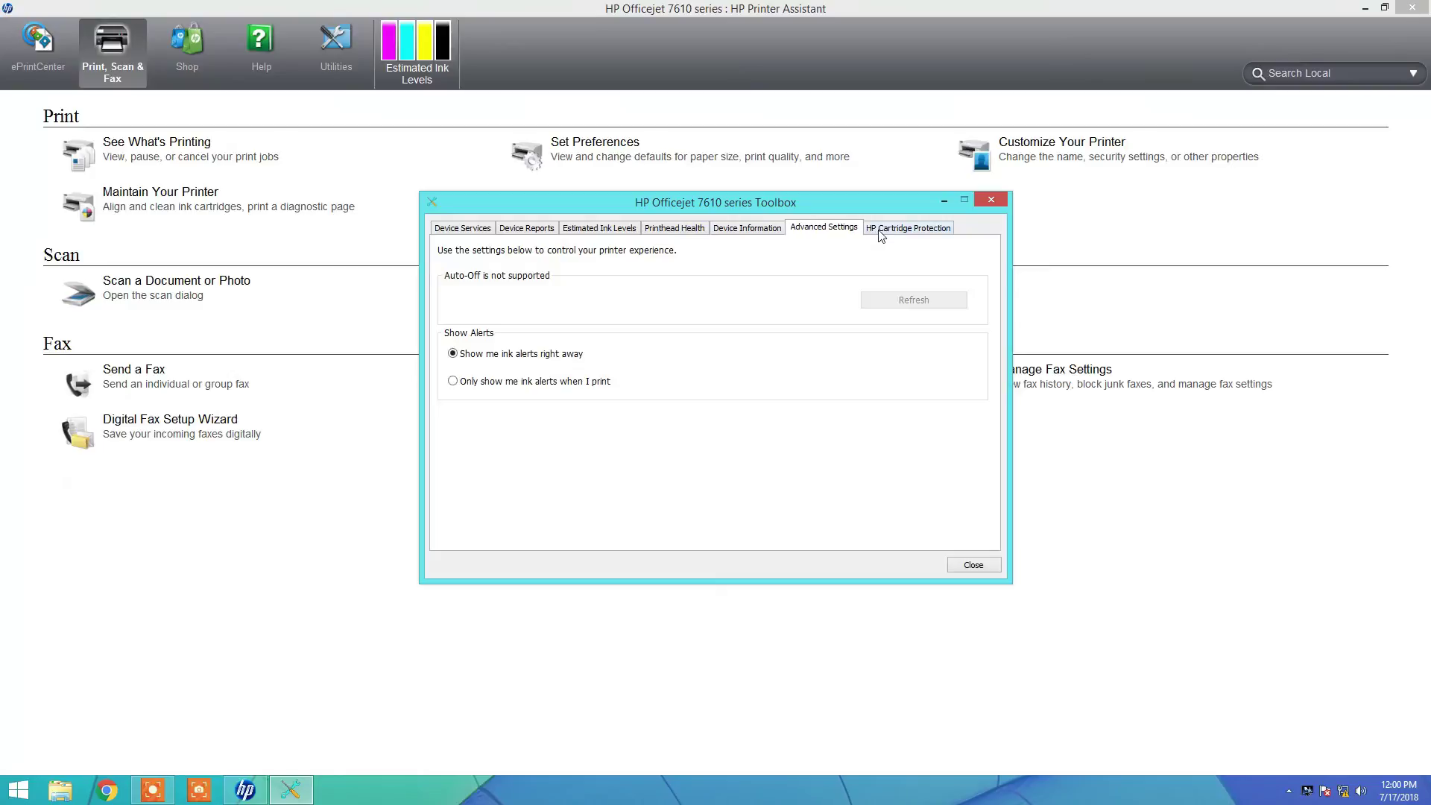
click(881, 236)
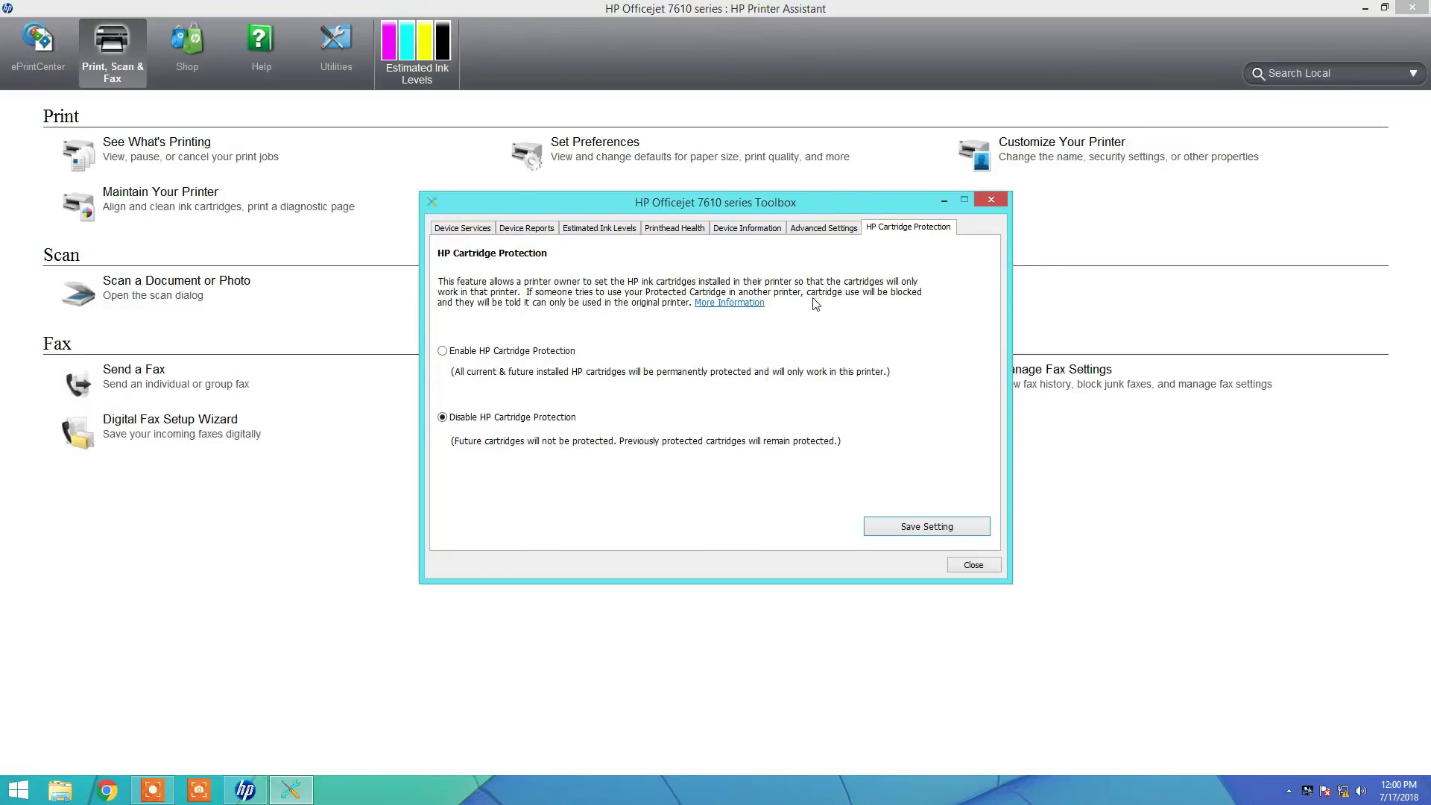
click(956, 570)
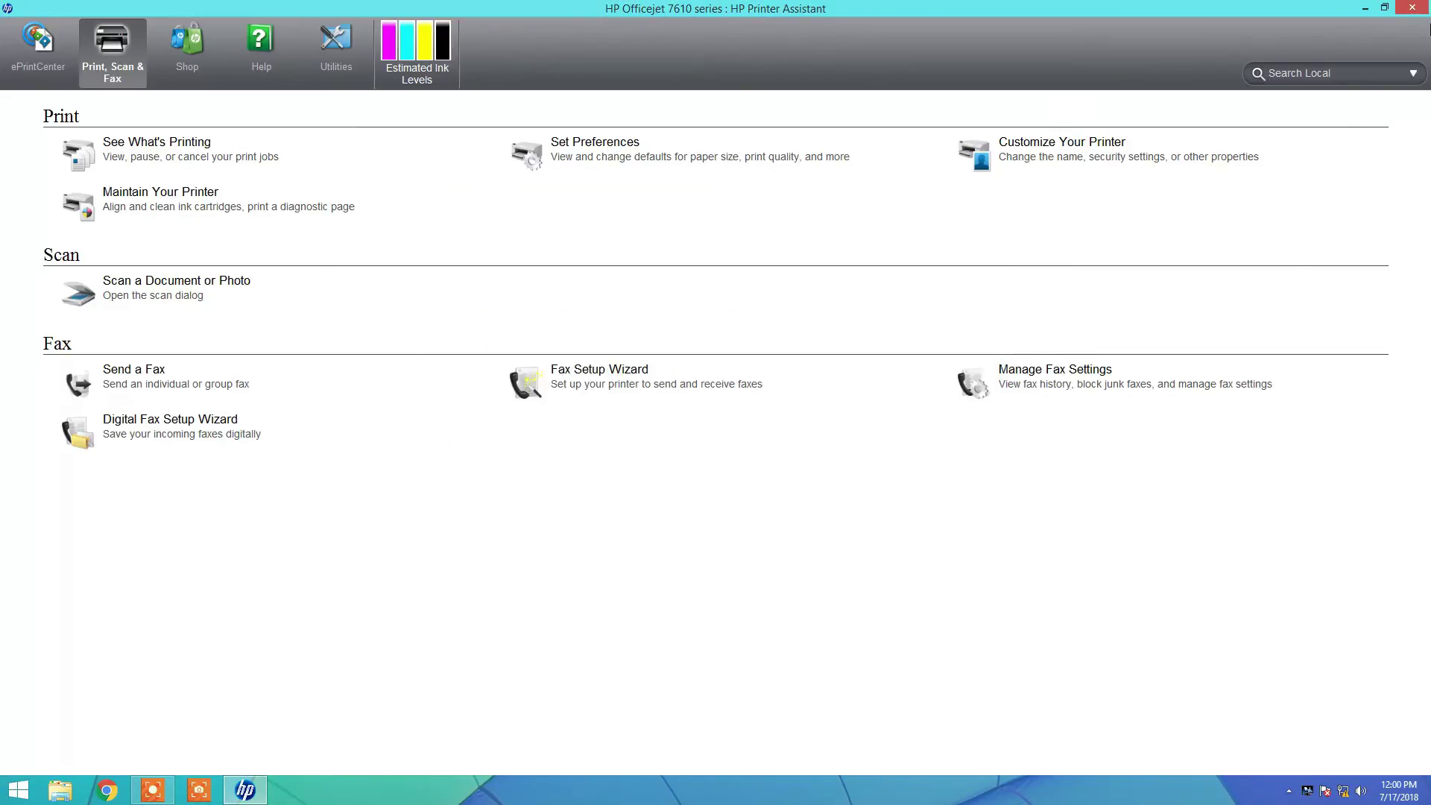
click(1417, 13)
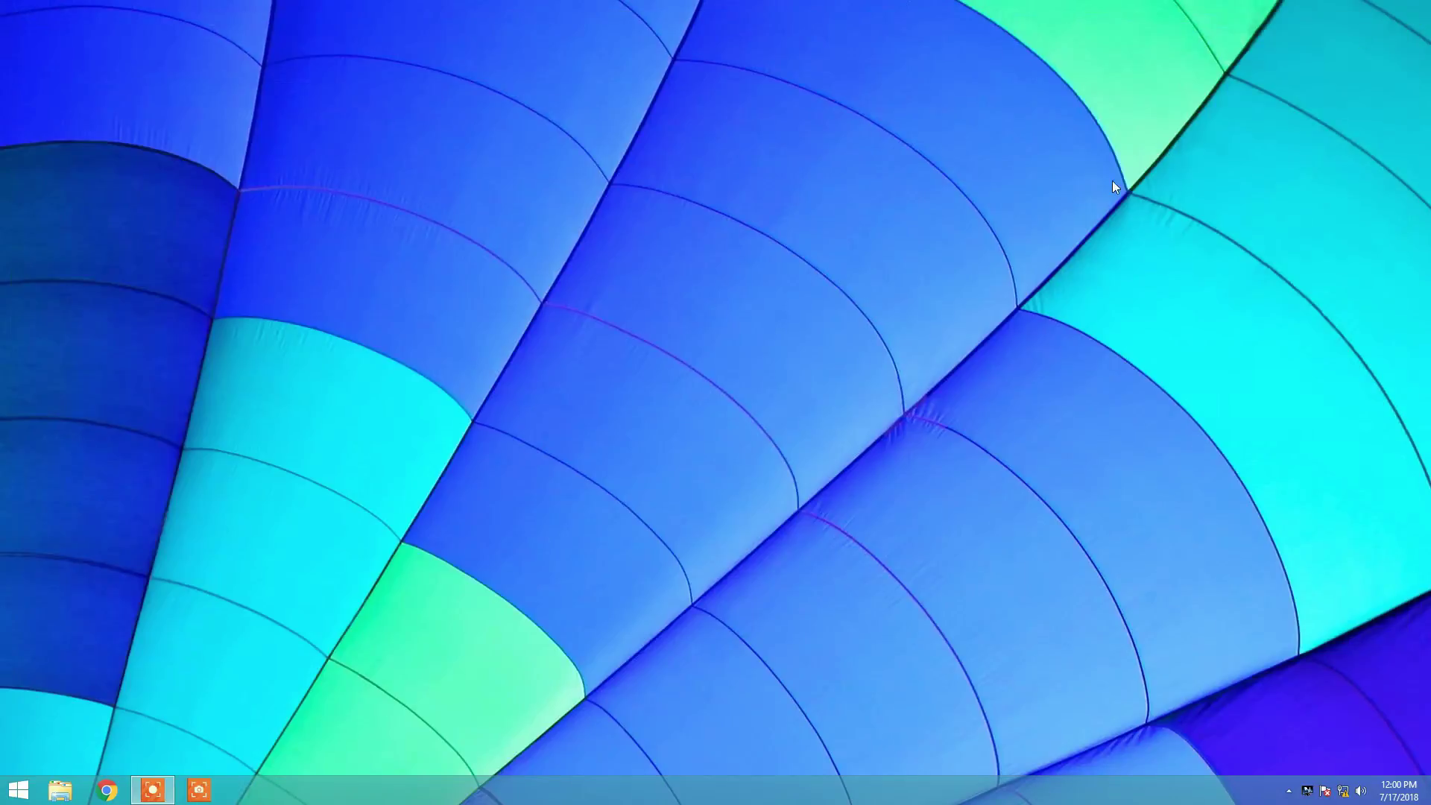